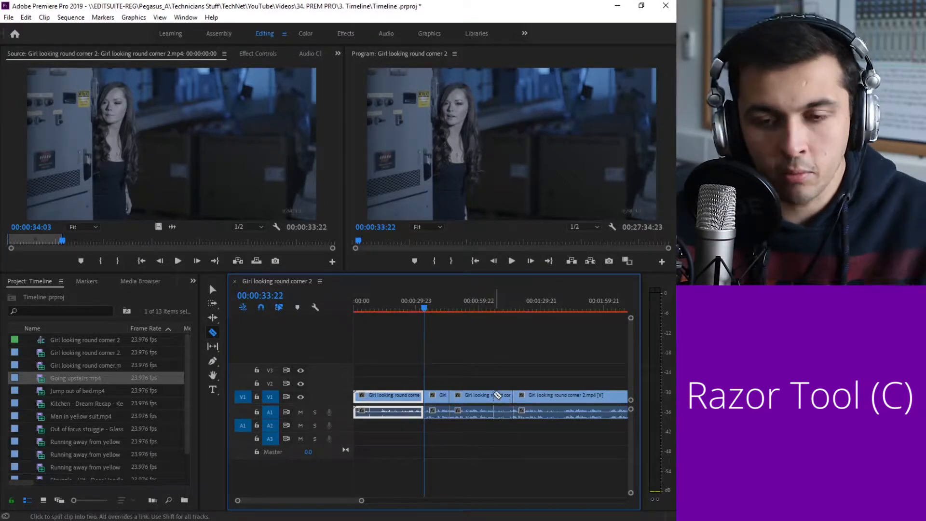
Cut the clips on V1 and A1 one frame before and one frame after the playhead using the Razor tool
{"action": "left_click_drag", "start_coordinate": [359, 503], "coordinate": [297, 499]}
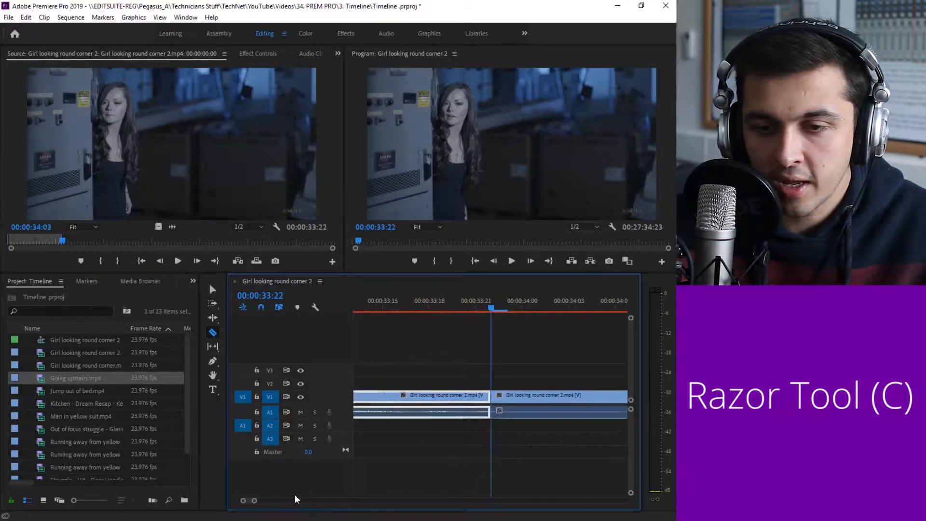
{"action": "left_click", "coordinate": [476, 397]}
{"action": "left_click", "coordinate": [506, 397]}
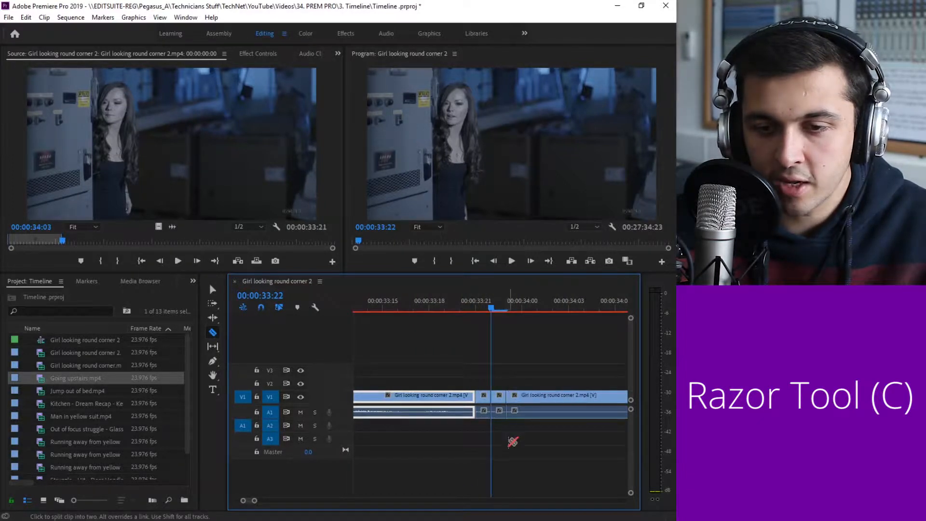
Delete the two one-frame pieces on either side of the playhead, leaving a gap between the clips
{"action": "key", "text": "v"}
{"action": "left_click_drag", "start_coordinate": [500, 376], "coordinate": [484, 417]}
{"action": "key", "text": "Delete"}
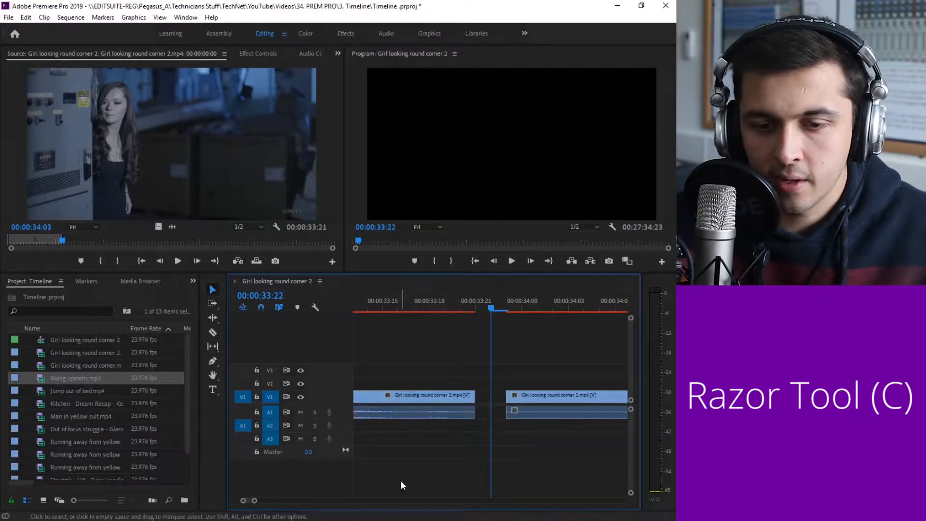
{"action": "mouse_move", "coordinate": [256, 503]}
{"action": "left_mouse_down"}
{"action": "mouse_move", "coordinate": [304, 505]}
{"action": "mouse_move", "coordinate": [255, 501]}
{"action": "left_mouse_up"}
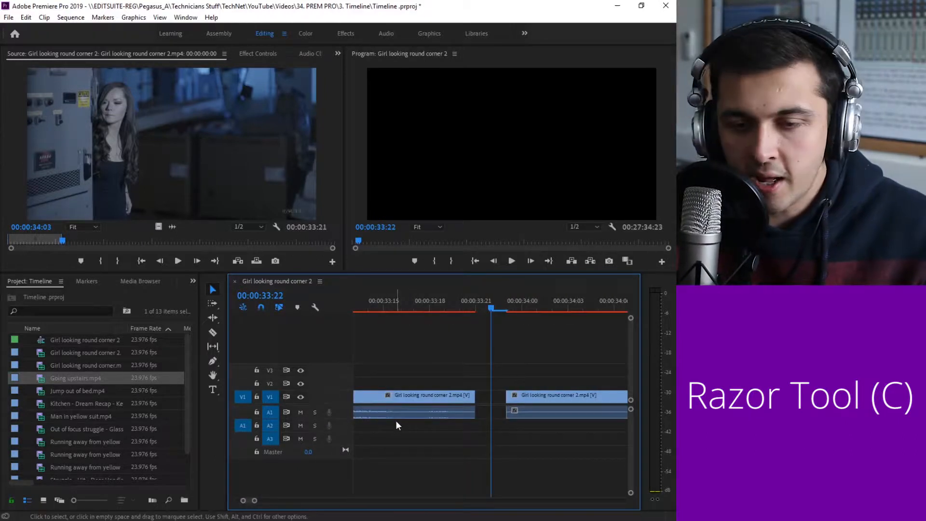
{"action": "key", "text": "c"}
{"action": "scroll", "coordinate": [287, 505], "scroll_direction": "down", "scroll_amount": 3}
{"action": "scroll", "coordinate": [260, 502], "scroll_direction": "up", "scroll_amount": 5}
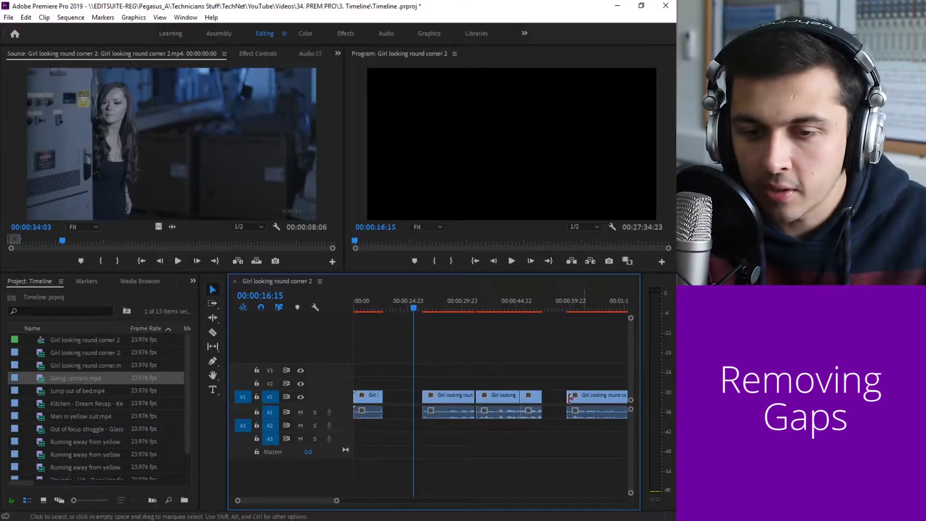
{"action": "left_click_drag", "start_coordinate": [388, 374], "coordinate": [424, 439]}
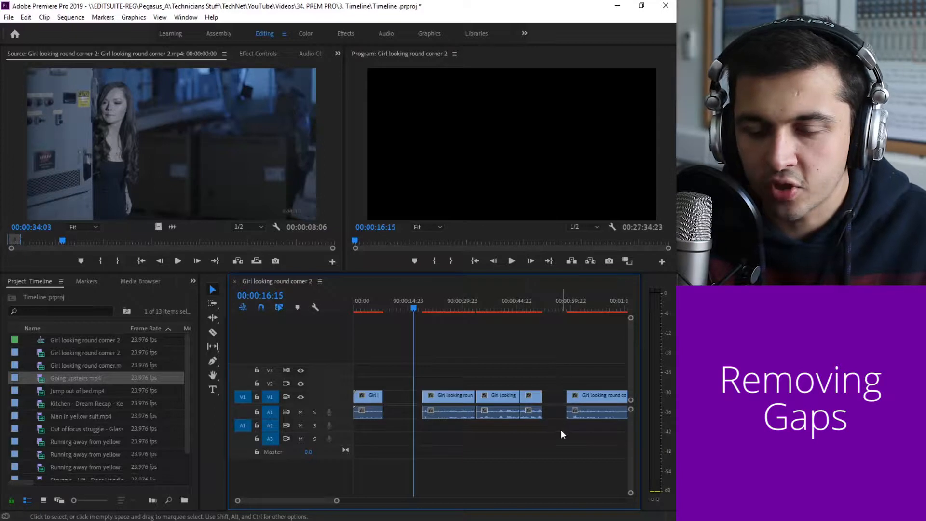
Scrub the playhead within the first gap to 00:00:13:08
{"action": "mouse_move", "coordinate": [410, 308]}
{"action": "left_mouse_down"}
{"action": "mouse_move", "coordinate": [395, 309]}
{"action": "mouse_move", "coordinate": [409, 319]}
{"action": "mouse_move", "coordinate": [392, 323]}
{"action": "mouse_move", "coordinate": [411, 321]}
{"action": "left_mouse_up"}
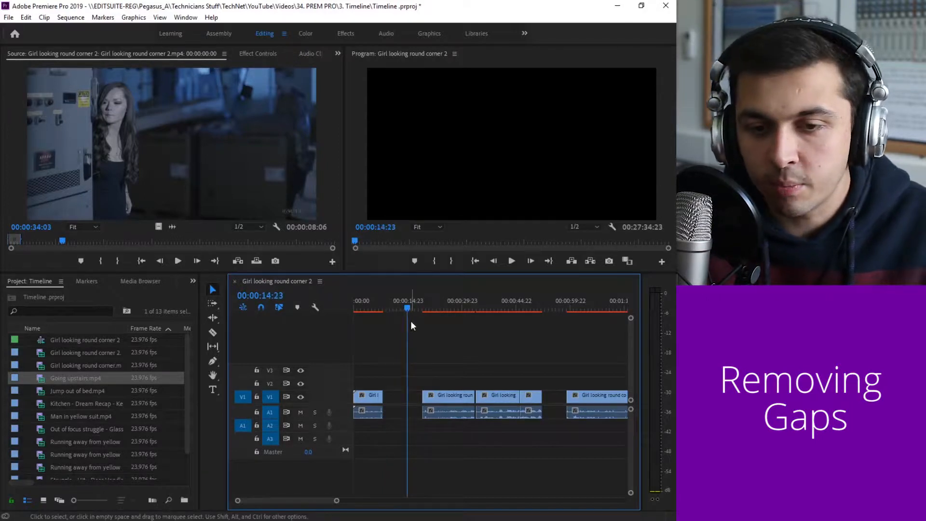
{"action": "left_click", "coordinate": [406, 308]}
{"action": "left_click_drag", "start_coordinate": [406, 308], "coordinate": [401, 308]}
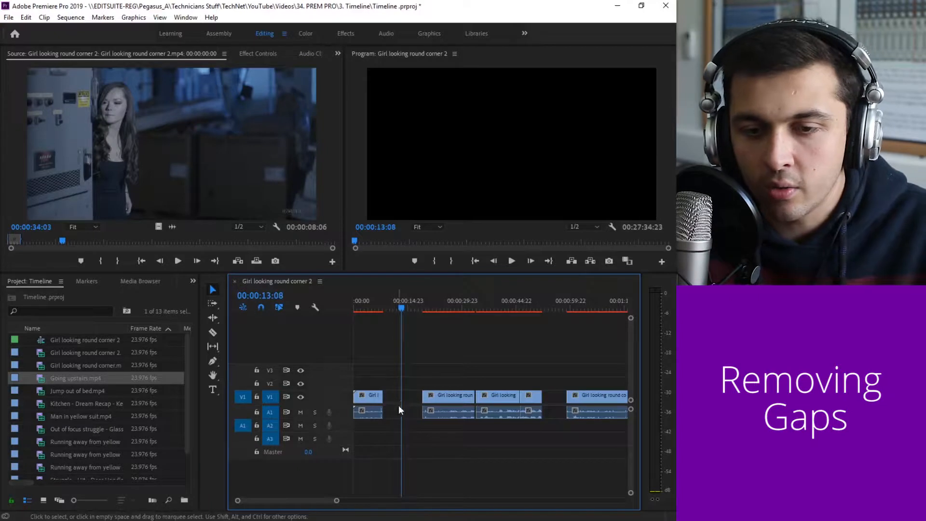
Move the second and third clips earlier so each one butts against the end of the clip before it
{"action": "left_click_drag", "start_coordinate": [443, 395], "coordinate": [410, 399]}
{"action": "left_click_drag", "start_coordinate": [498, 399], "coordinate": [459, 400]}
{"action": "left_click", "coordinate": [500, 371]}
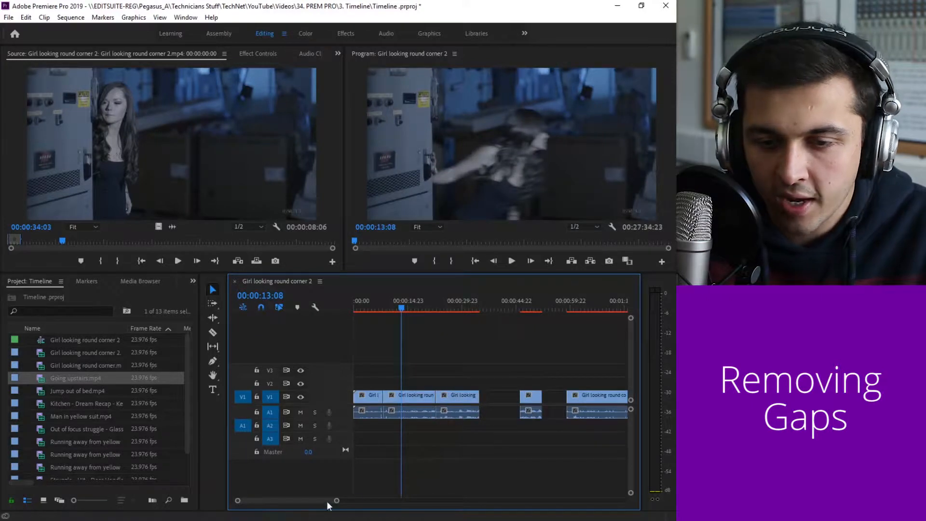
Remove the two remaining gaps on V1 by selecting and deleting each empty space so the following clips close up
{"action": "left_click_drag", "start_coordinate": [326, 501], "coordinate": [329, 502]}
{"action": "left_click", "coordinate": [433, 395]}
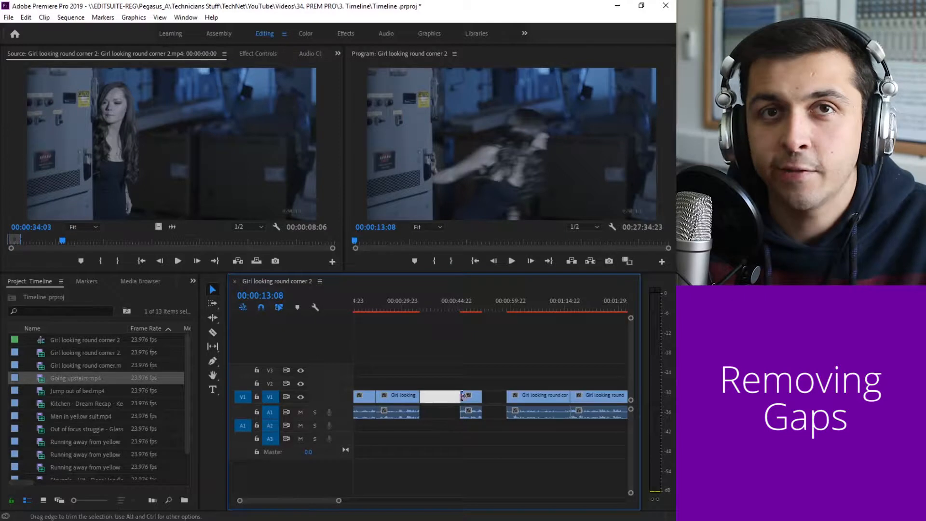
{"action": "key", "text": "Delete"}
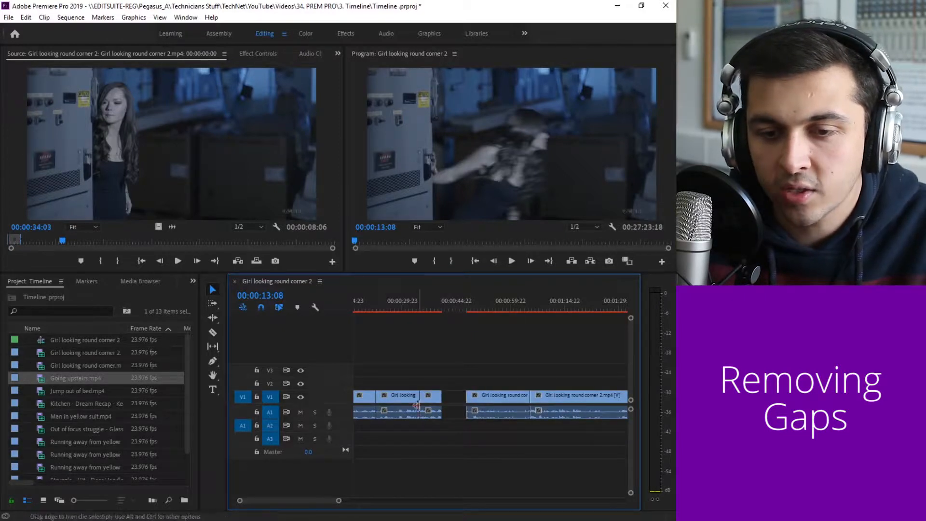
{"action": "left_click", "coordinate": [451, 400]}
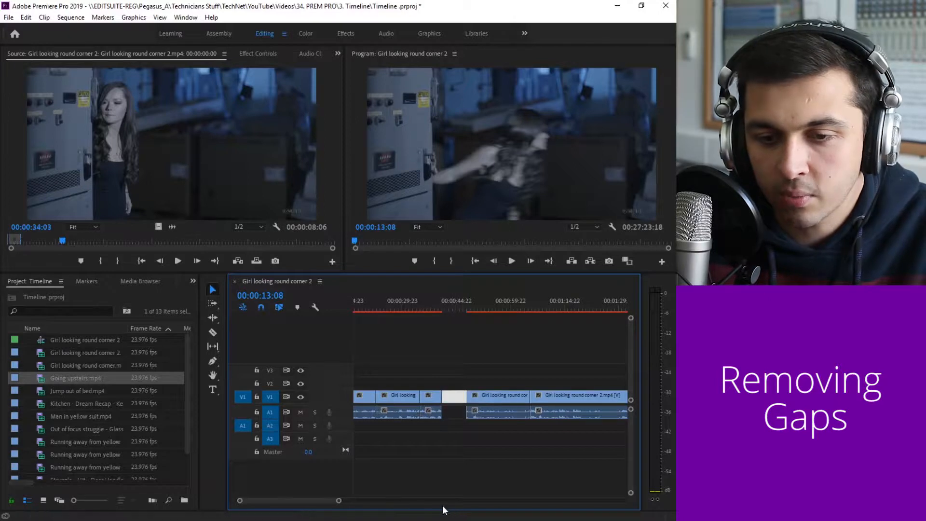
{"action": "key", "text": "Delete"}
{"action": "left_click_drag", "start_coordinate": [339, 500], "coordinate": [373, 502]}
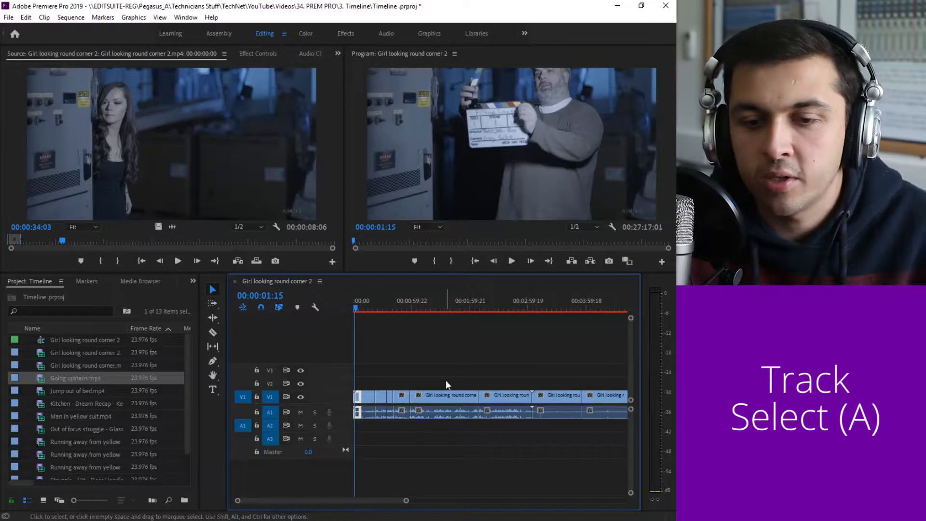
Select all the clips on V1 and A1, try moving them about 36 seconds later, and undo the move
{"action": "left_click_drag", "start_coordinate": [430, 375], "coordinate": [506, 404]}
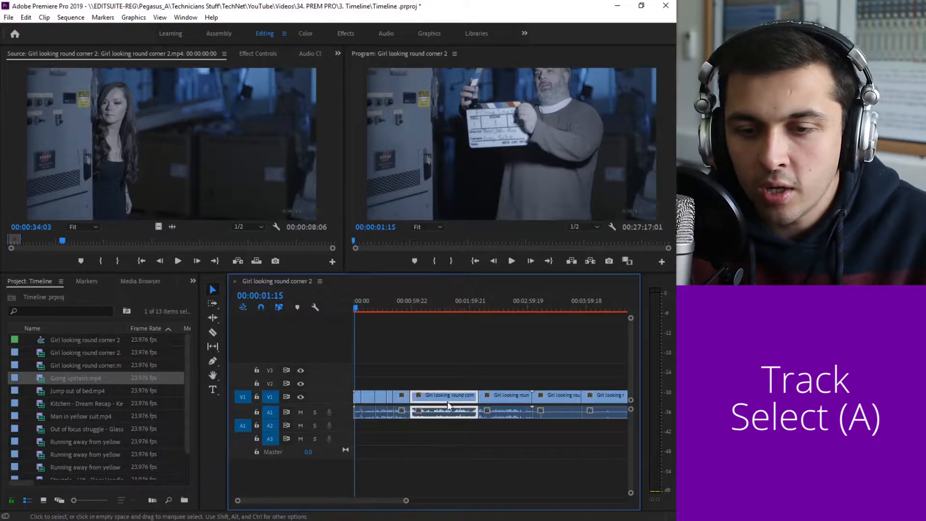
{"action": "left_click", "coordinate": [559, 399], "text": "shift"}
{"action": "left_click", "coordinate": [602, 400], "text": "shift"}
{"action": "left_click", "coordinate": [402, 397], "text": "shift"}
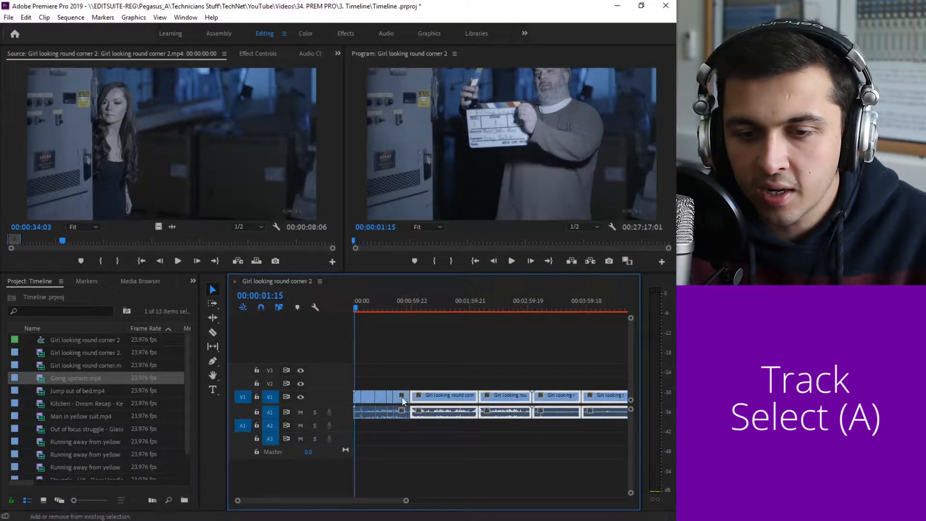
{"action": "left_click_drag", "start_coordinate": [406, 500], "coordinate": [611, 501]}
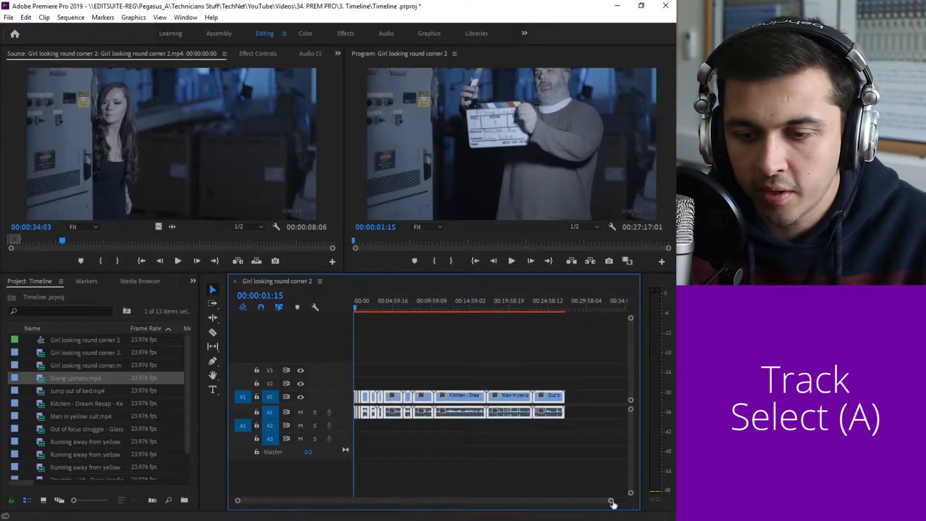
{"action": "left_click_drag", "start_coordinate": [611, 501], "coordinate": [503, 496]}
{"action": "left_click", "coordinate": [451, 456]}
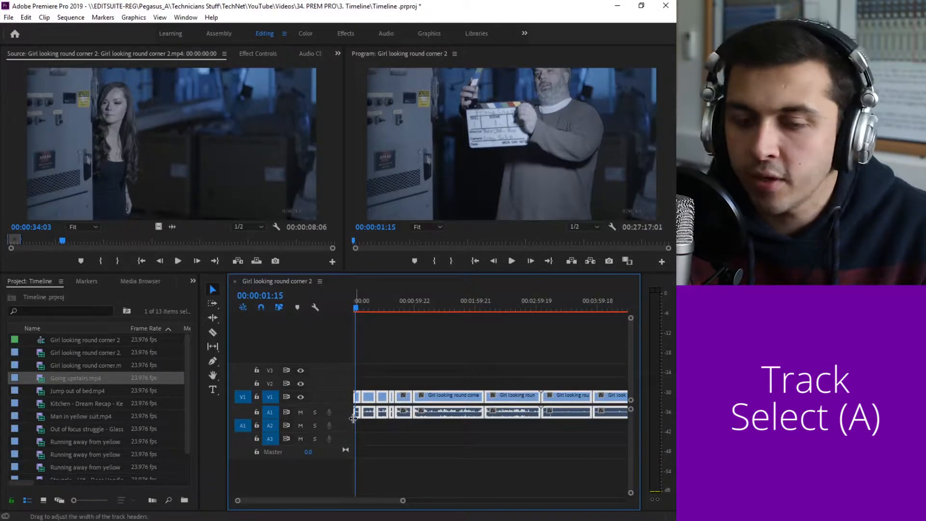
{"action": "left_click_drag", "start_coordinate": [433, 401], "coordinate": [469, 404]}
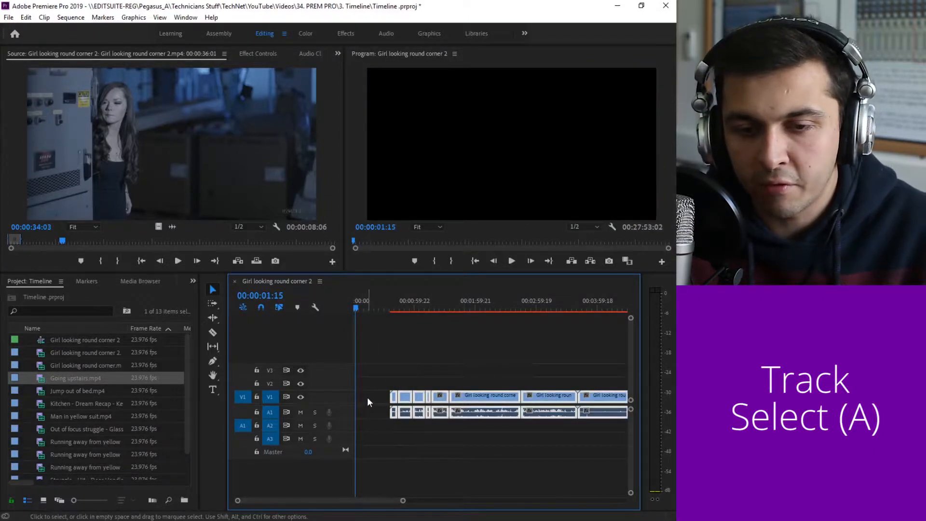
{"action": "key", "text": "ctrl+z"}
Try opening a gap mid-sequence by moving all clips from there onward later with the Track Select Forward tool, and undo it
{"action": "left_click_drag", "start_coordinate": [403, 501], "coordinate": [481, 501]}
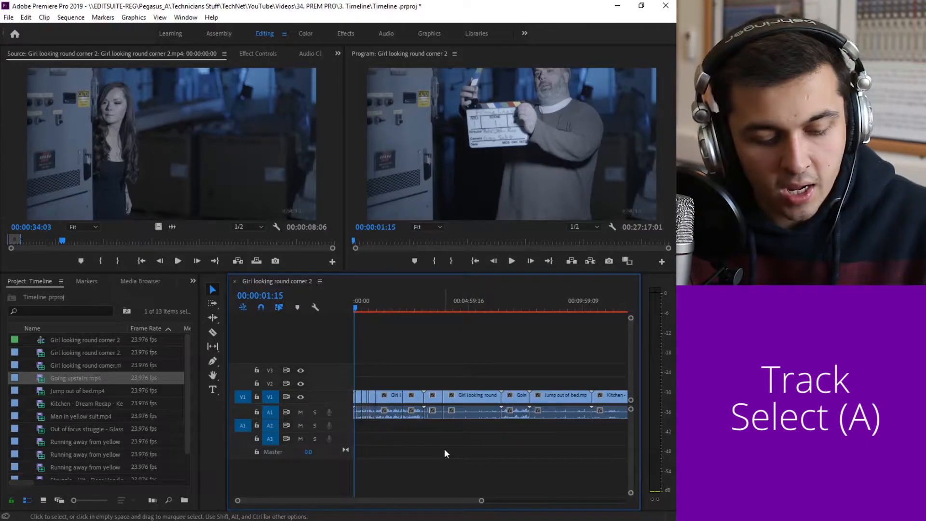
{"action": "key", "text": "a"}
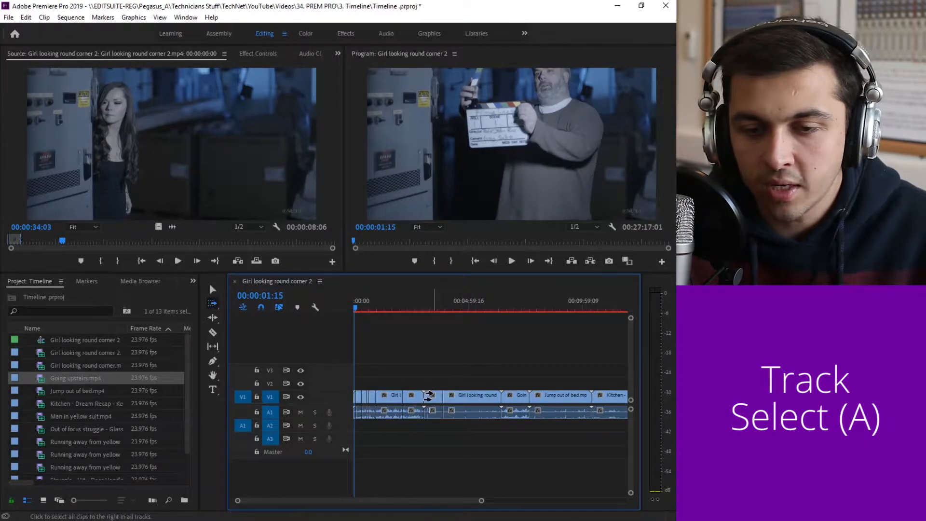
{"action": "left_click_drag", "start_coordinate": [481, 500], "coordinate": [431, 501]}
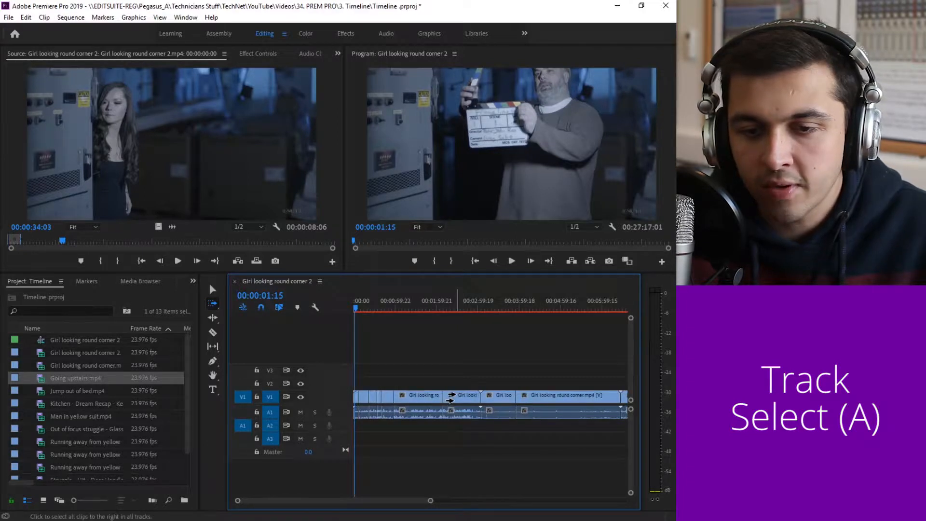
{"action": "left_click", "coordinate": [452, 397]}
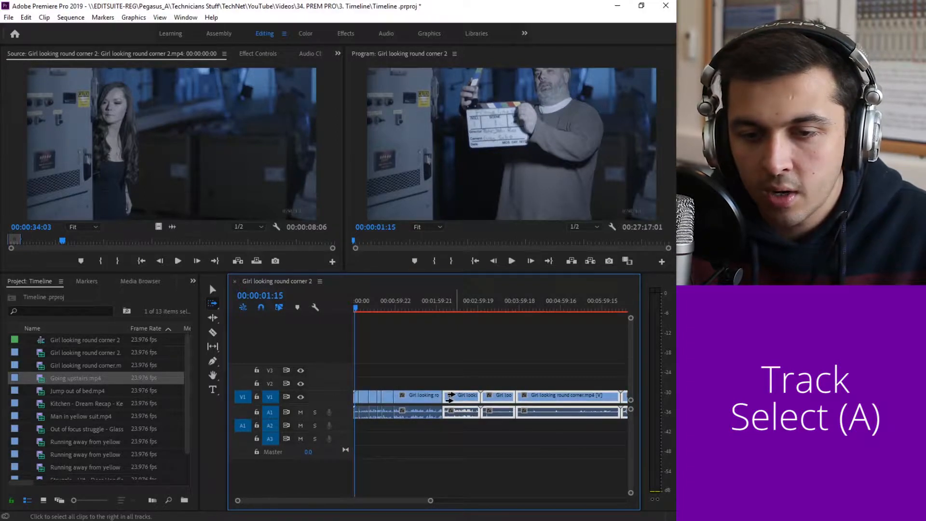
{"action": "left_click_drag", "start_coordinate": [455, 399], "coordinate": [505, 405]}
{"action": "left_click_drag", "start_coordinate": [433, 501], "coordinate": [597, 501]}
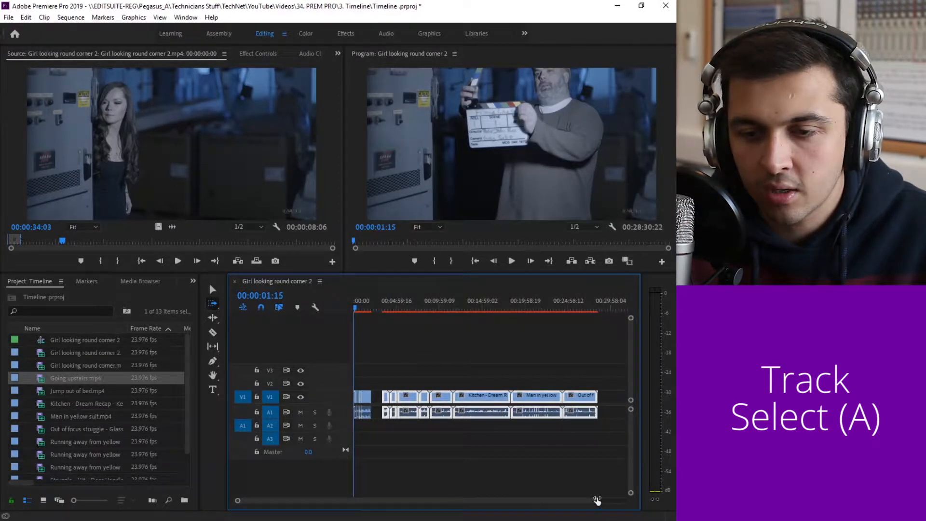
{"action": "left_click_drag", "start_coordinate": [598, 501], "coordinate": [505, 495]}
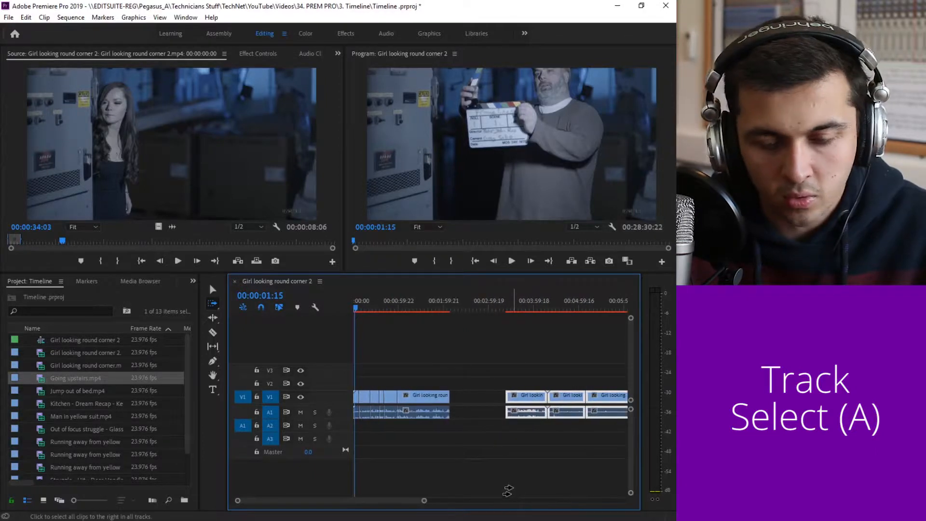
{"action": "key", "text": "ctrl+z"}
Select every clip in the sequence and move them all 00:03:10:19 later, leaving empty space at the start
{"action": "key", "text": "v"}
{"action": "key", "text": "ctrl+a"}
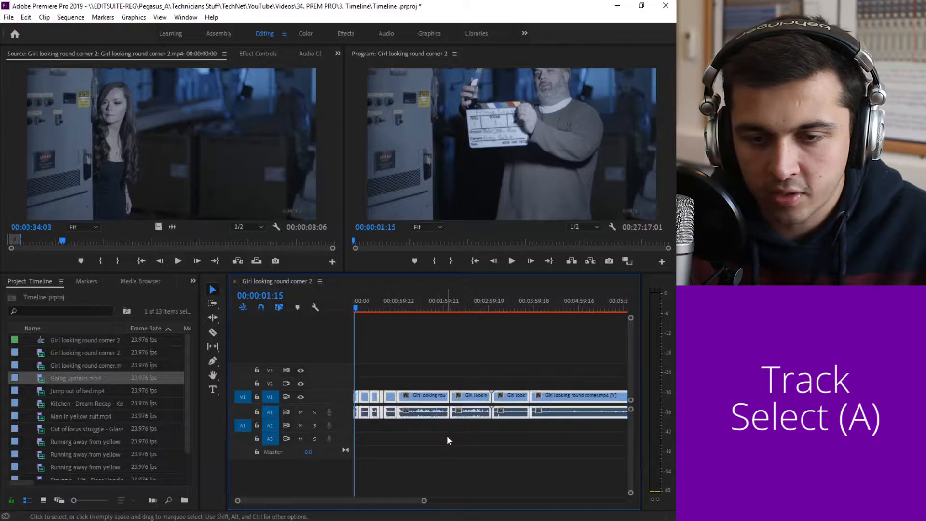
{"action": "left_click_drag", "start_coordinate": [432, 405], "coordinate": [556, 399]}
{"action": "left_click_drag", "start_coordinate": [422, 503], "coordinate": [445, 500]}
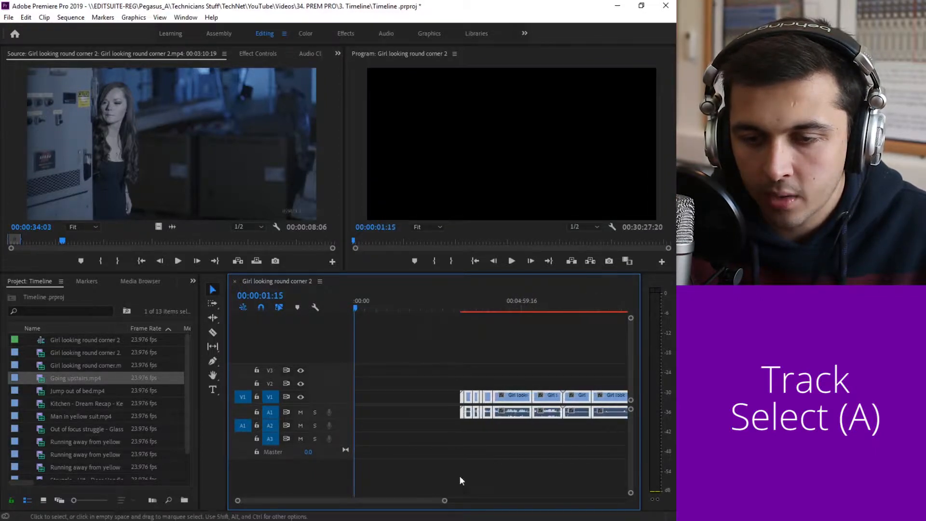
{"action": "left_click", "coordinate": [511, 429]}
Move the opening group of clips 00:01:24:10 earlier using the Track Select Backward tool
{"action": "key", "text": "shift+a"}
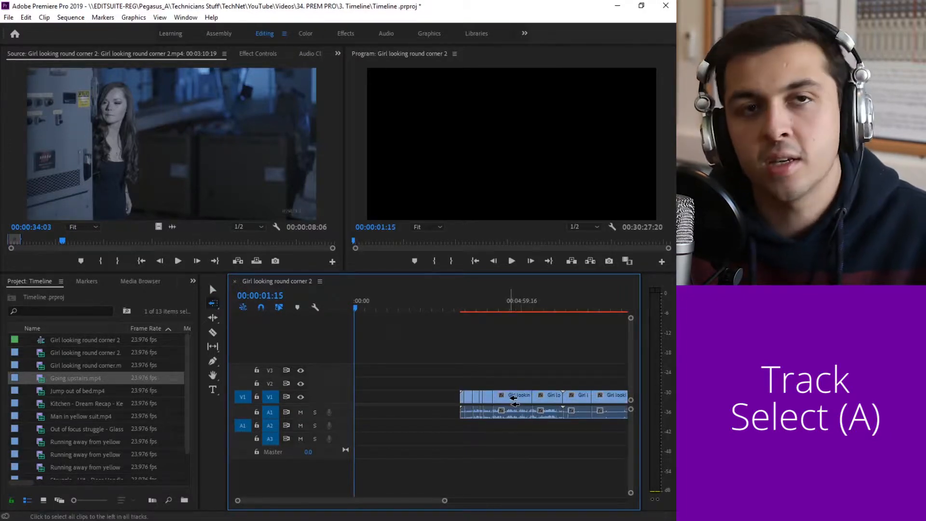
{"action": "left_click_drag", "start_coordinate": [520, 397], "coordinate": [461, 396]}
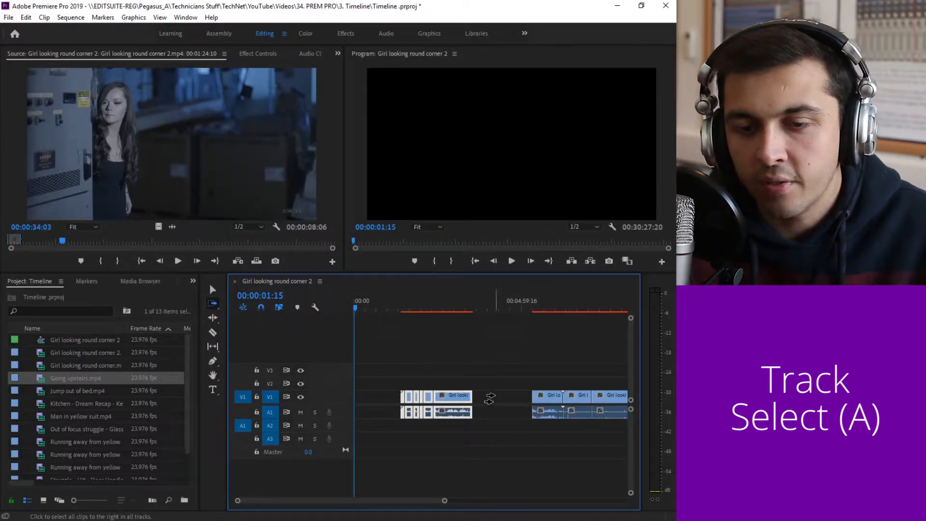
{"action": "key", "text": "shift+a"}
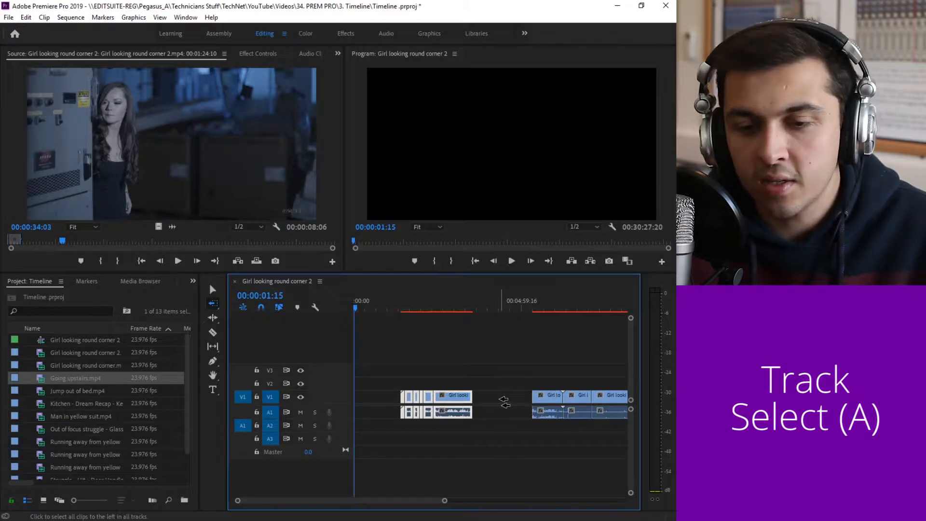
{"action": "key", "text": "ctrl+a"}
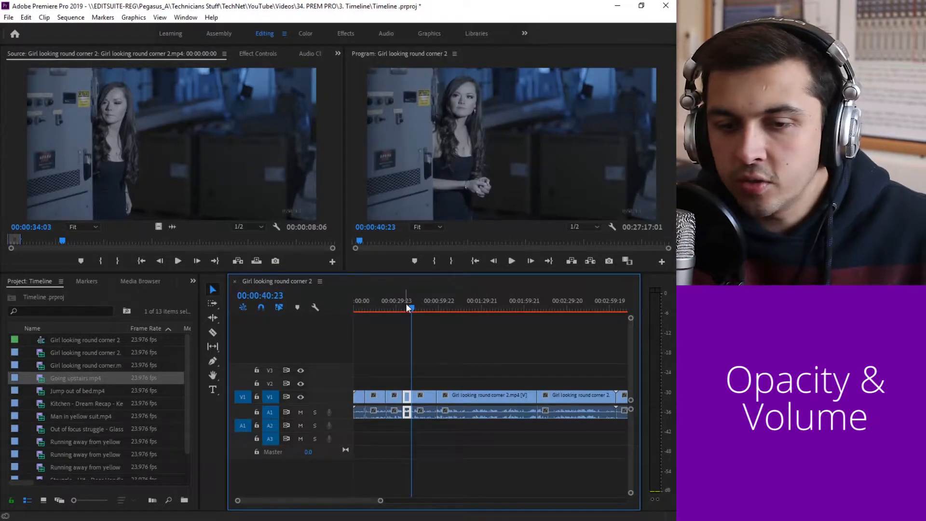
Clear the clip selection and increase the height of track V1 so its clips show thumbnails
{"action": "left_click", "coordinate": [425, 381]}
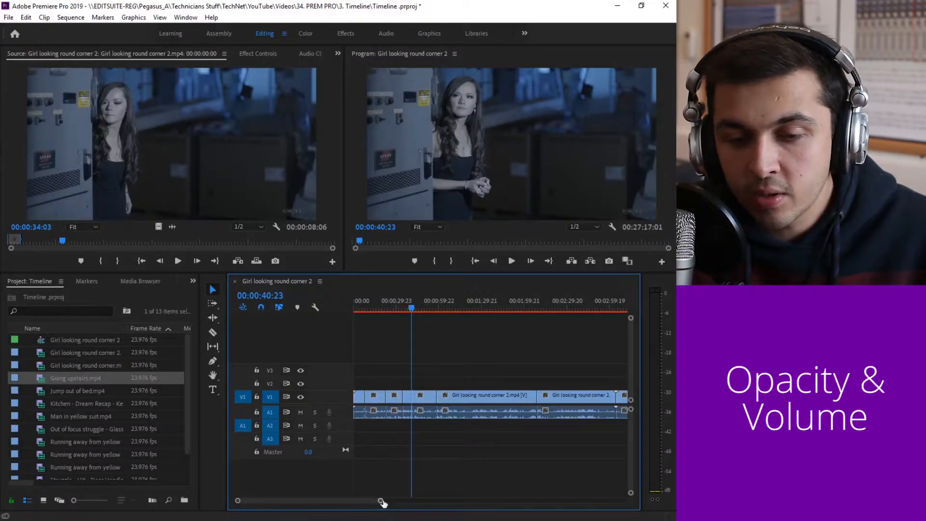
{"action": "left_click_drag", "start_coordinate": [380, 501], "coordinate": [640, 477]}
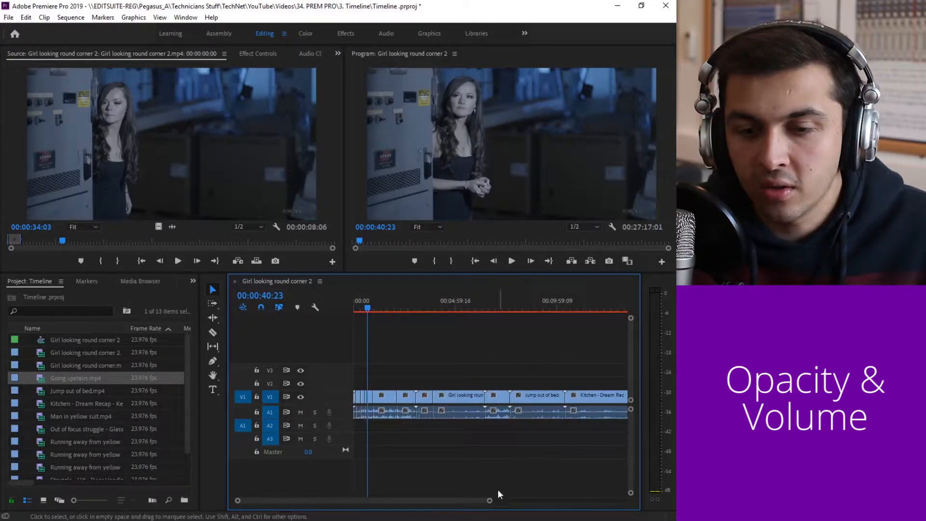
{"action": "left_click_drag", "start_coordinate": [490, 500], "coordinate": [432, 498]}
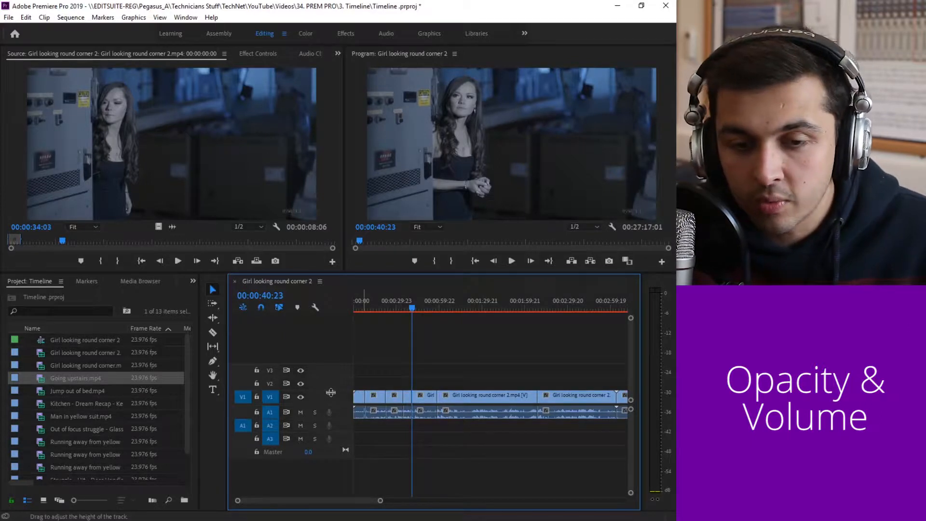
{"action": "left_click_drag", "start_coordinate": [332, 392], "coordinate": [332, 392]}
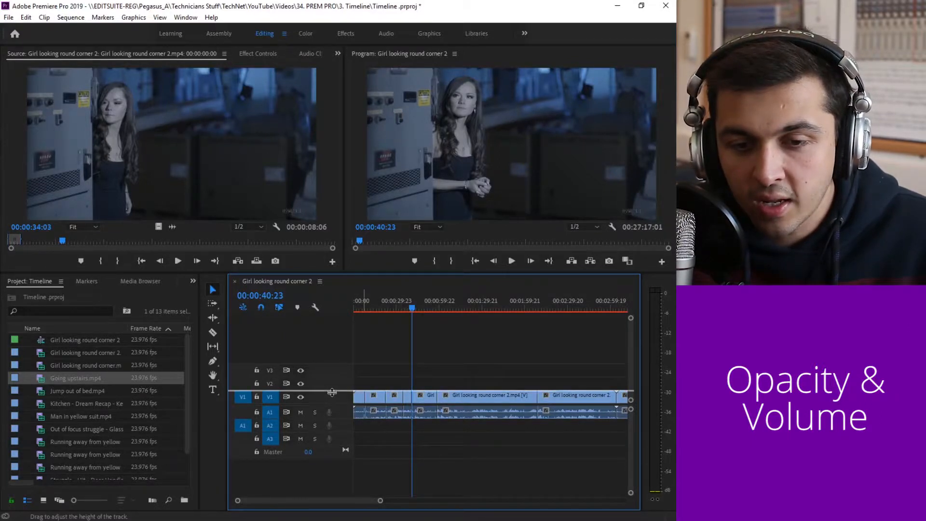
{"action": "left_click_drag", "start_coordinate": [333, 381], "coordinate": [333, 364]}
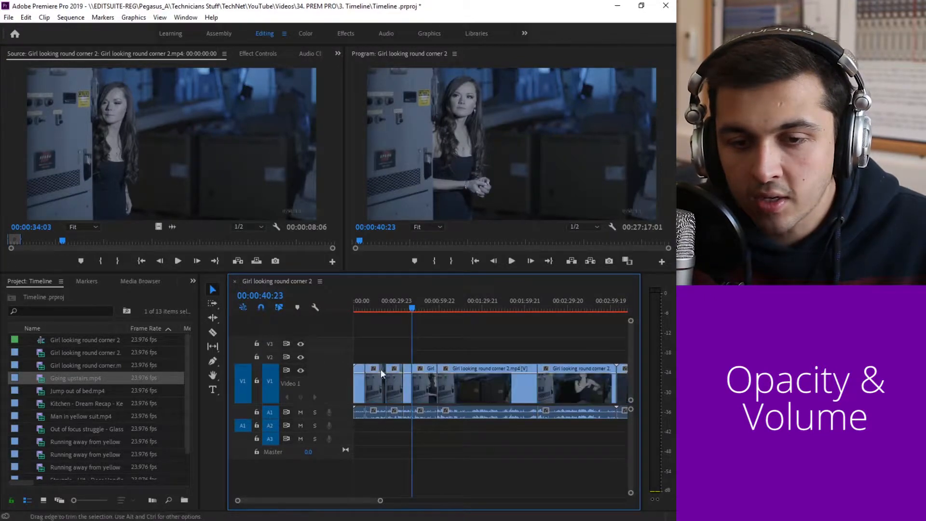
Place the playhead at 00:01:20:16 and lower the opacity of the long clip beneath it to about half
{"action": "left_click_drag", "start_coordinate": [380, 500], "coordinate": [414, 501]}
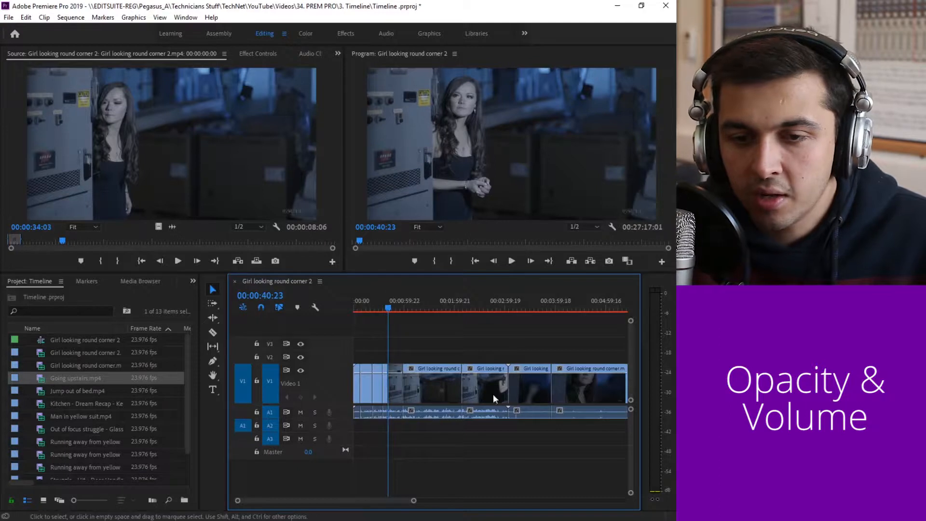
{"action": "left_click", "coordinate": [422, 307]}
{"action": "left_click_drag", "start_coordinate": [413, 500], "coordinate": [353, 500]}
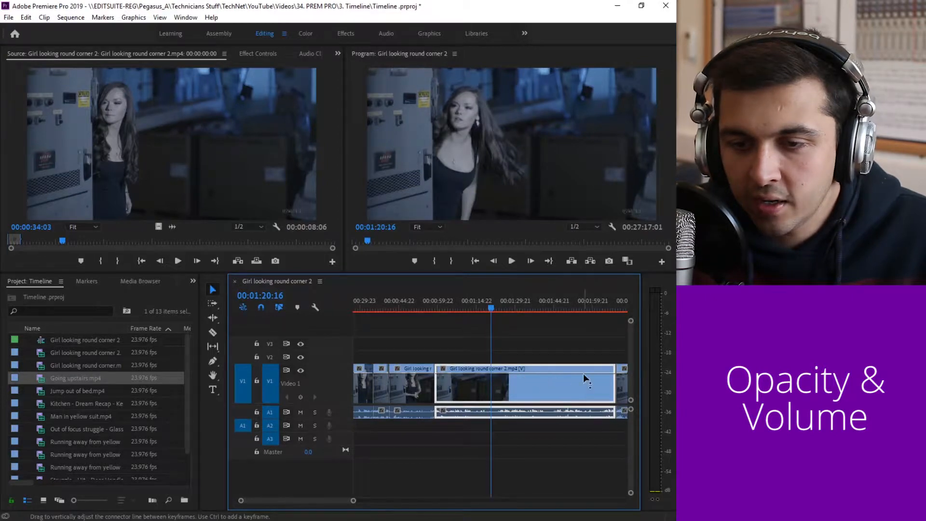
{"action": "left_click", "coordinate": [588, 346]}
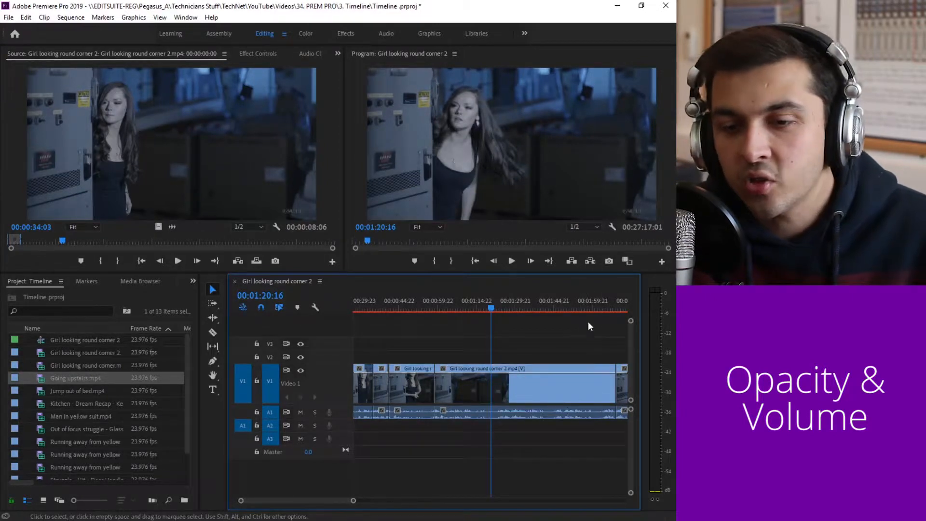
{"action": "left_click_drag", "start_coordinate": [573, 374], "coordinate": [598, 388]}
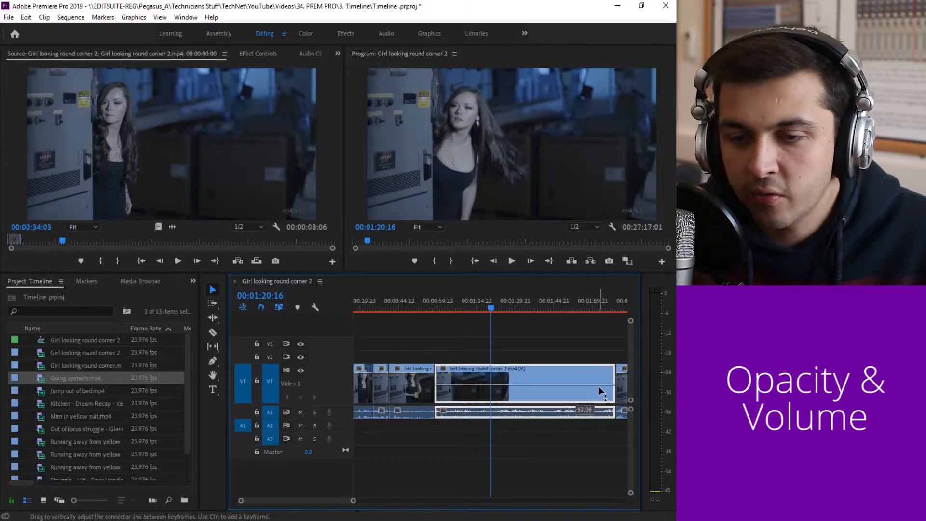
{"action": "left_click_drag", "start_coordinate": [600, 387], "coordinate": [600, 387]}
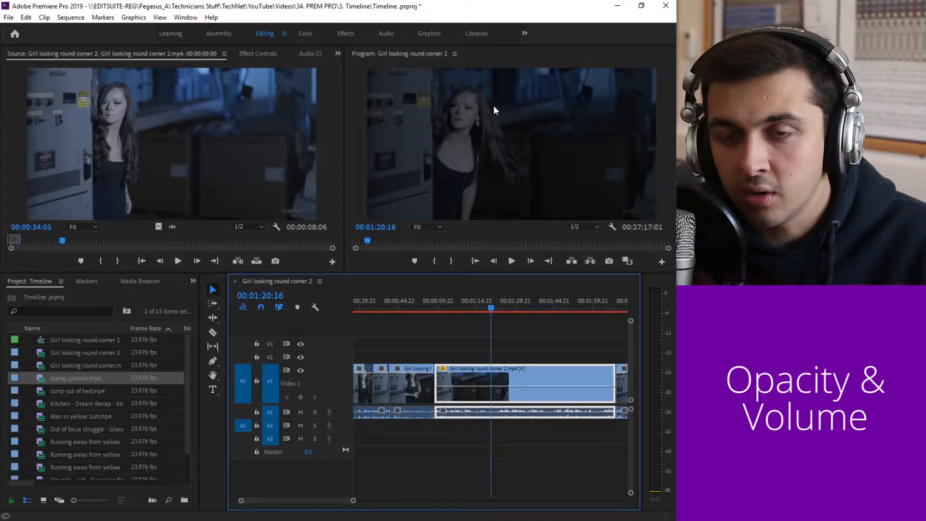
Stack the semi-transparent clip on track V2, slide the preceding clip underneath it, and play the overlap from its start
{"action": "left_click_drag", "start_coordinate": [525, 377], "coordinate": [526, 364]}
{"action": "left_click", "coordinate": [425, 380]}
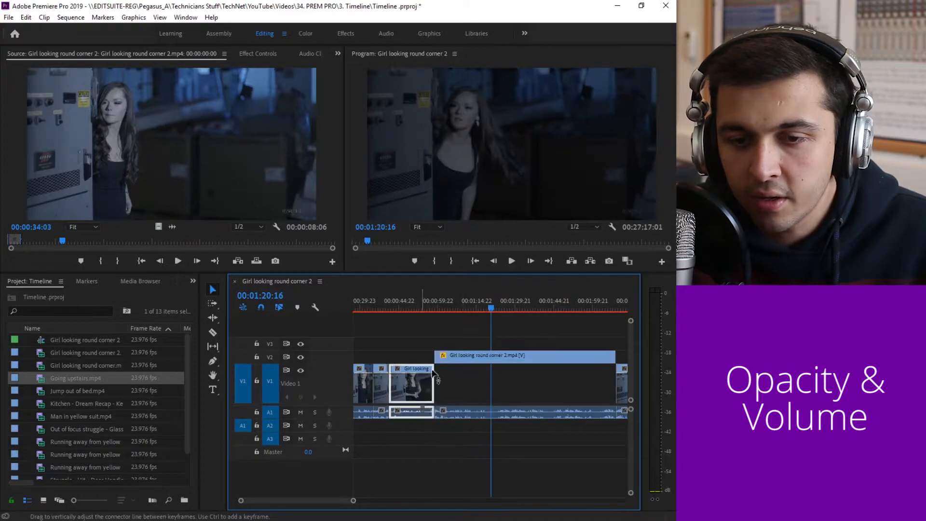
{"action": "left_click_drag", "start_coordinate": [432, 372], "coordinate": [463, 371]}
{"action": "left_click", "coordinate": [434, 305]}
{"action": "key", "text": "space"}
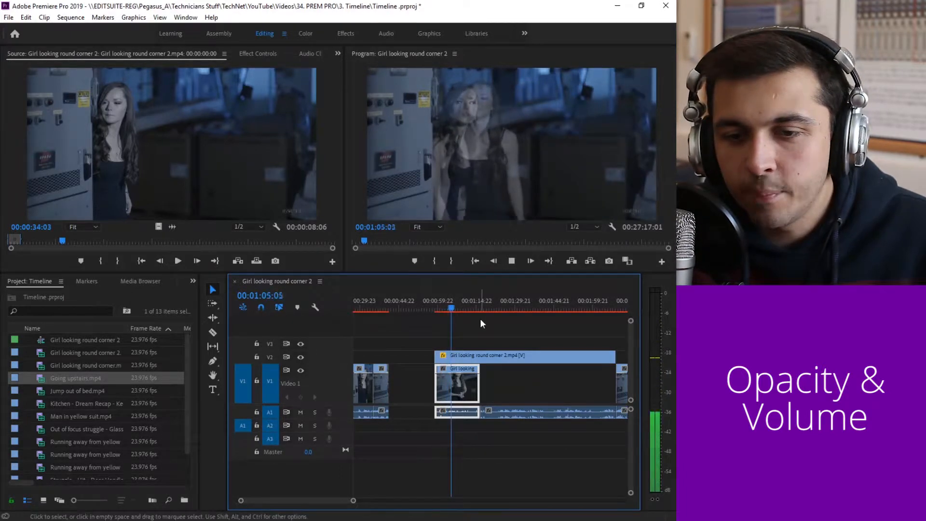
Undo the move of the lower clip and return the semi-transparent clip to track V1
{"action": "left_click", "coordinate": [476, 358]}
{"action": "key", "text": "ctrl+z"}
{"action": "key", "text": "ctrl+z"}
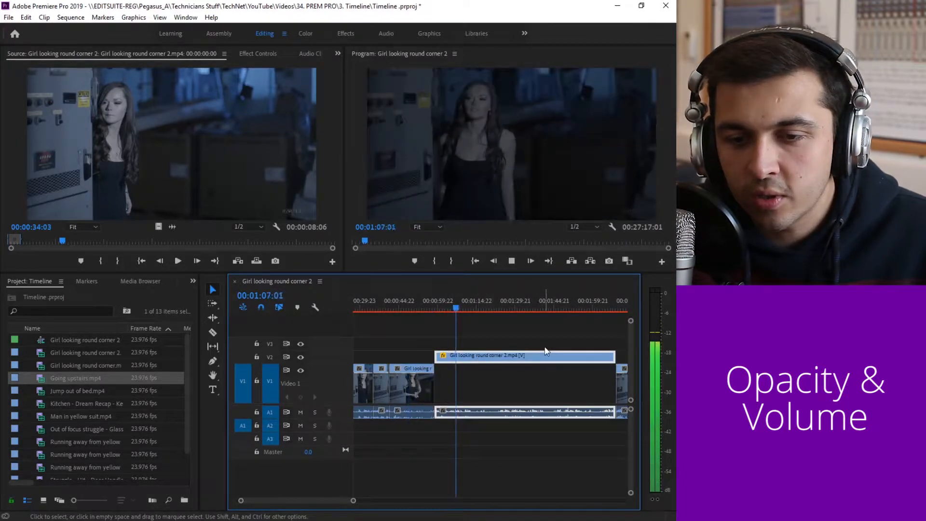
{"action": "left_click", "coordinate": [524, 348]}
Make the clip fully transparent, restore it to full opacity, and play it to check the picture
{"action": "left_click_drag", "start_coordinate": [458, 306], "coordinate": [454, 308]}
{"action": "left_click_drag", "start_coordinate": [501, 386], "coordinate": [505, 411]}
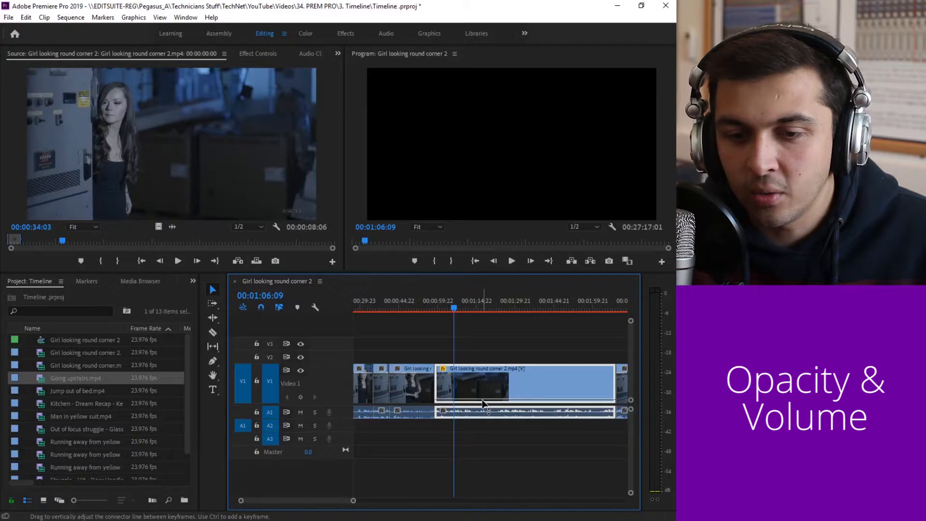
{"action": "left_click_drag", "start_coordinate": [483, 400], "coordinate": [480, 373]}
{"action": "key", "text": "space"}
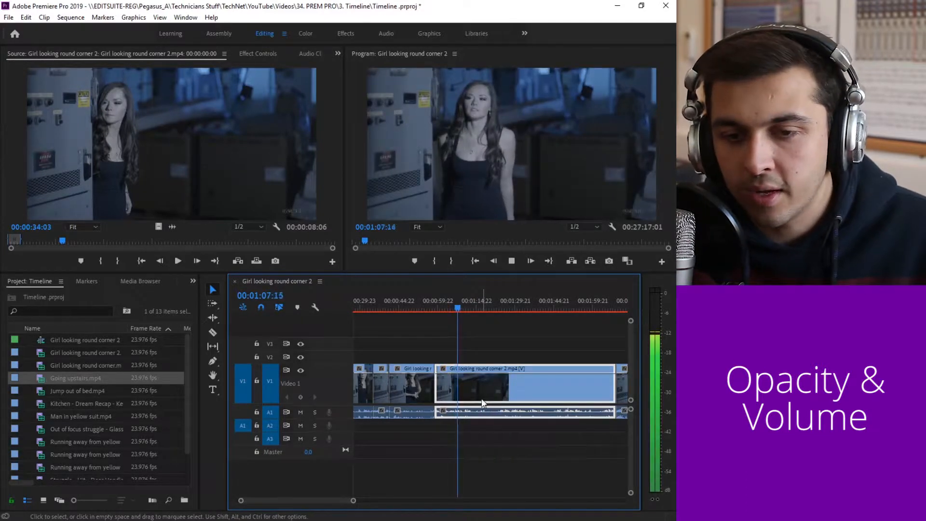
{"action": "key", "text": "space"}
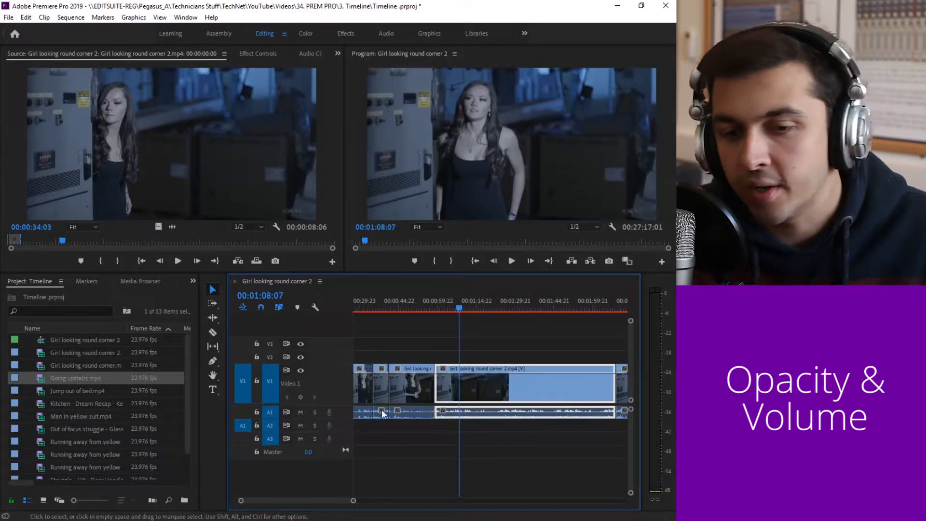
Clear the clip selection and increase the height of track A1 so its audio waveforms are easier to read
{"action": "left_click", "coordinate": [466, 430]}
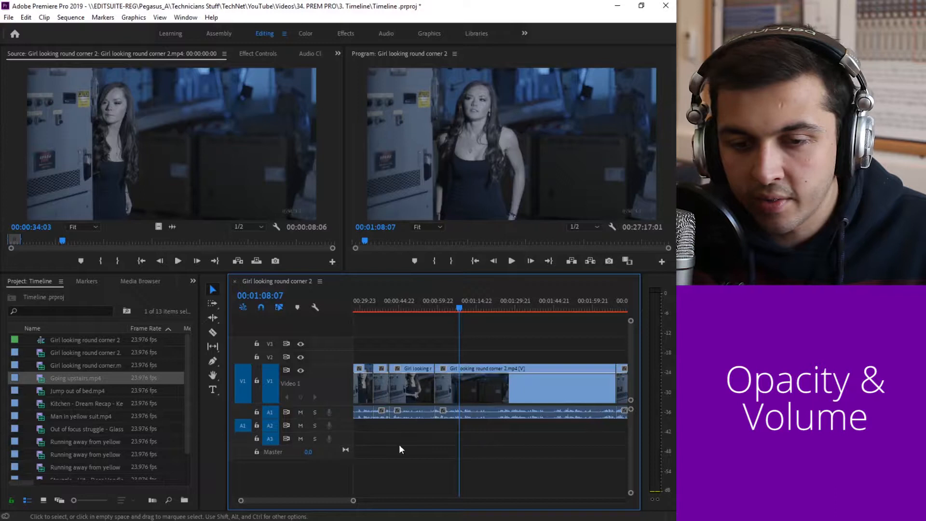
{"action": "left_click_drag", "start_coordinate": [315, 419], "coordinate": [315, 443]}
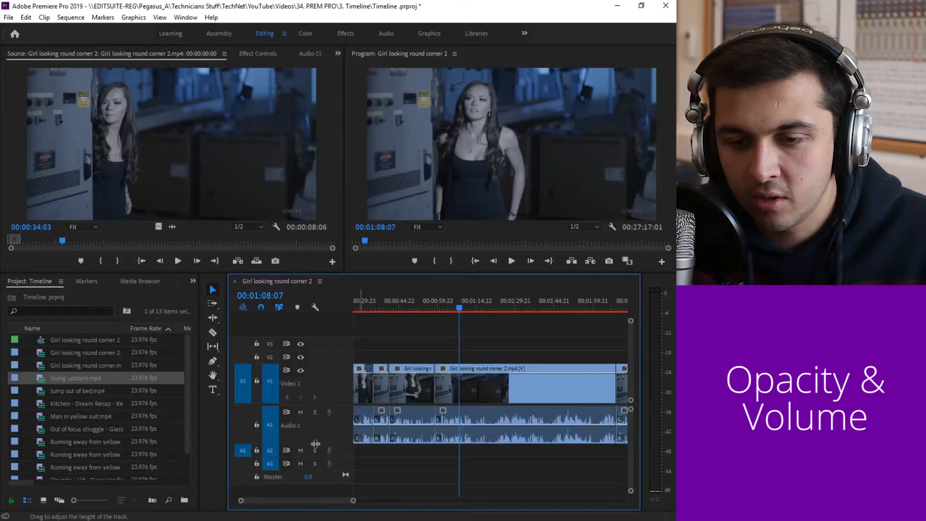
{"action": "mouse_move", "coordinate": [355, 502]}
{"action": "left_mouse_down"}
{"action": "mouse_move", "coordinate": [374, 503]}
{"action": "mouse_move", "coordinate": [365, 503]}
{"action": "left_mouse_up"}
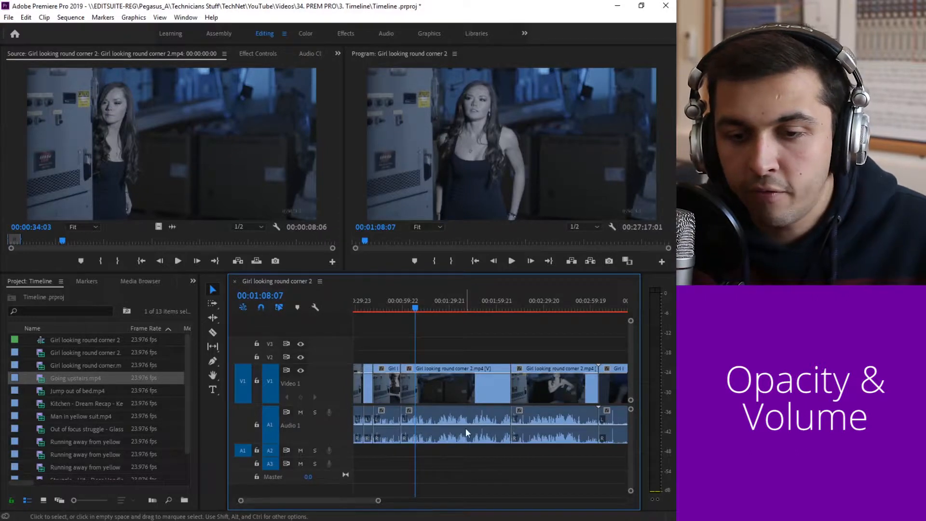
Drop the long clip's audio volume to -∞ dB, raise it to a reduced level, play it back, and save the project
{"action": "left_click_drag", "start_coordinate": [465, 428], "coordinate": [497, 443]}
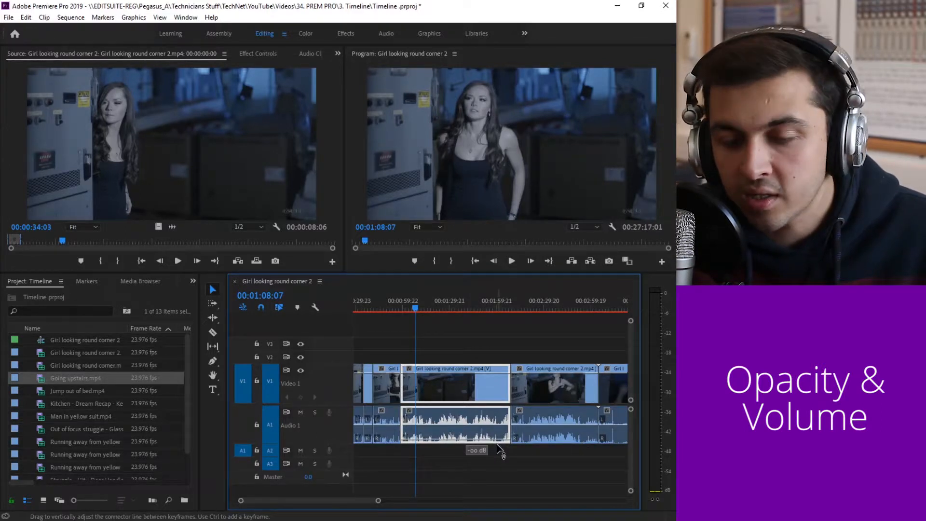
{"action": "left_click_drag", "start_coordinate": [499, 448], "coordinate": [496, 436]}
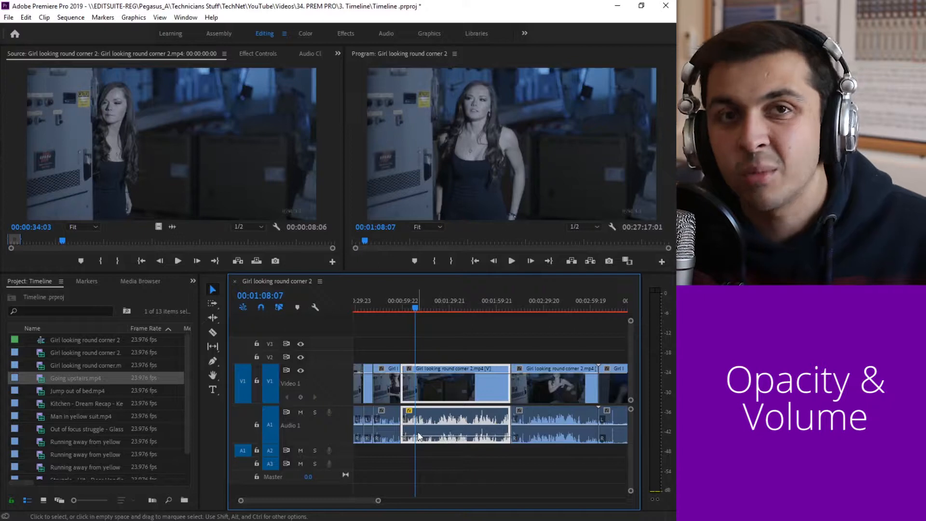
{"action": "key", "text": "space"}
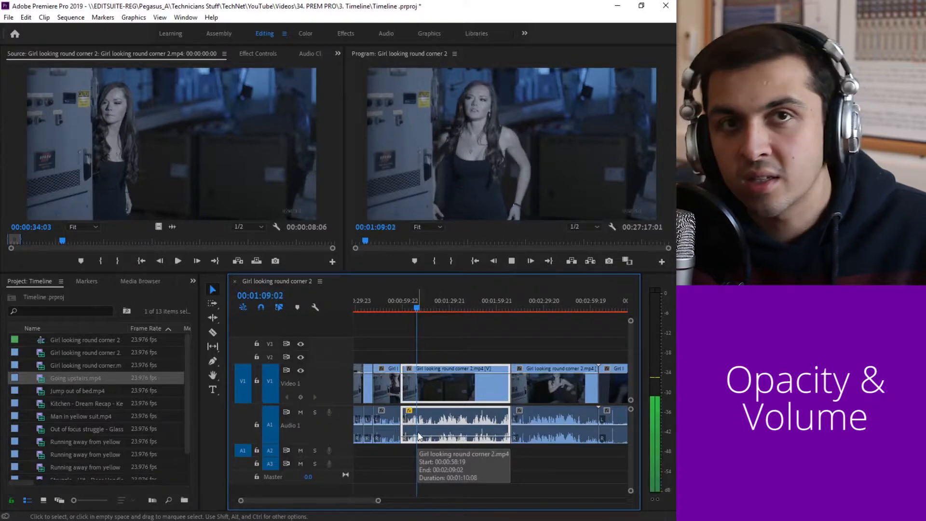
{"action": "key", "text": "space"}
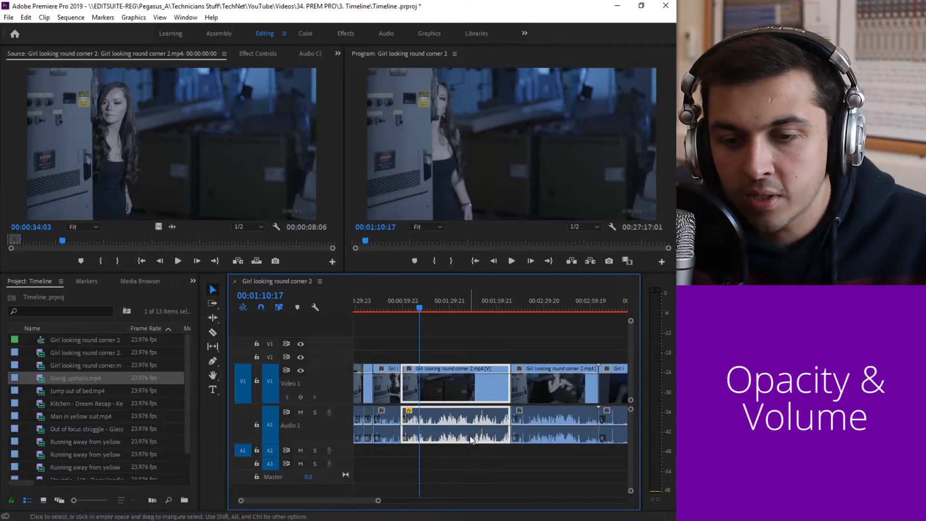
{"action": "left_click", "coordinate": [472, 459]}
{"action": "key", "text": "ctrl+s"}
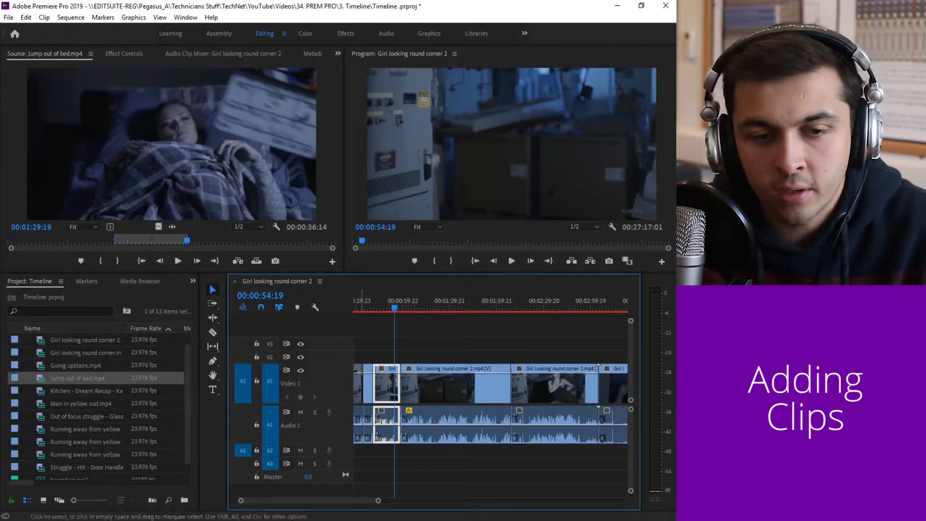
Try overwriting parts of the long clip with Jump out of bed.mp4 at two different positions, undoing each placement
{"action": "left_click_drag", "start_coordinate": [82, 384], "coordinate": [421, 435]}
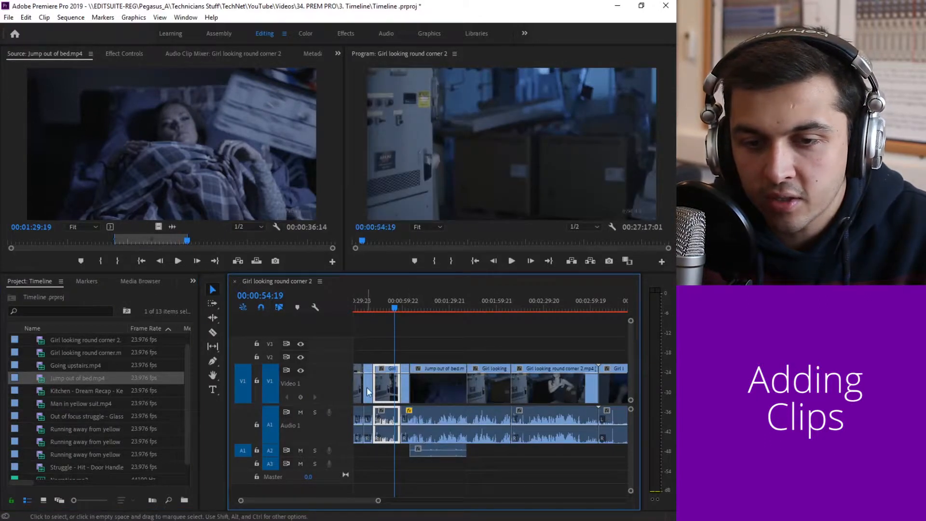
{"action": "key", "text": "ctrl+z"}
{"action": "left_click_drag", "start_coordinate": [148, 376], "coordinate": [441, 424]}
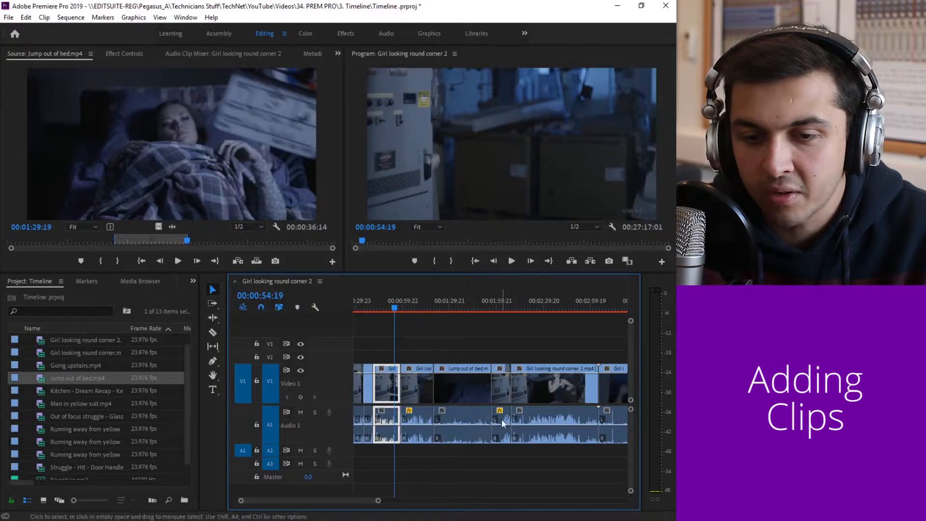
{"action": "key", "text": "ctrl+z"}
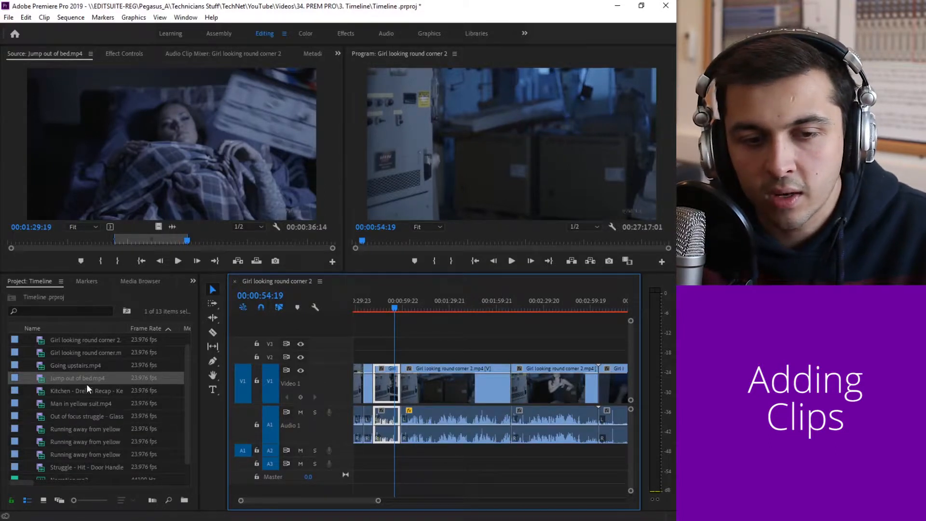
Insert Jump out of bed.mp4 on V1 and A2 at the cut at 00:00:58:19, pushing the following clips later
{"action": "left_click_drag", "start_coordinate": [69, 379], "coordinate": [407, 401]}
{"action": "key", "text": "ctrl"}
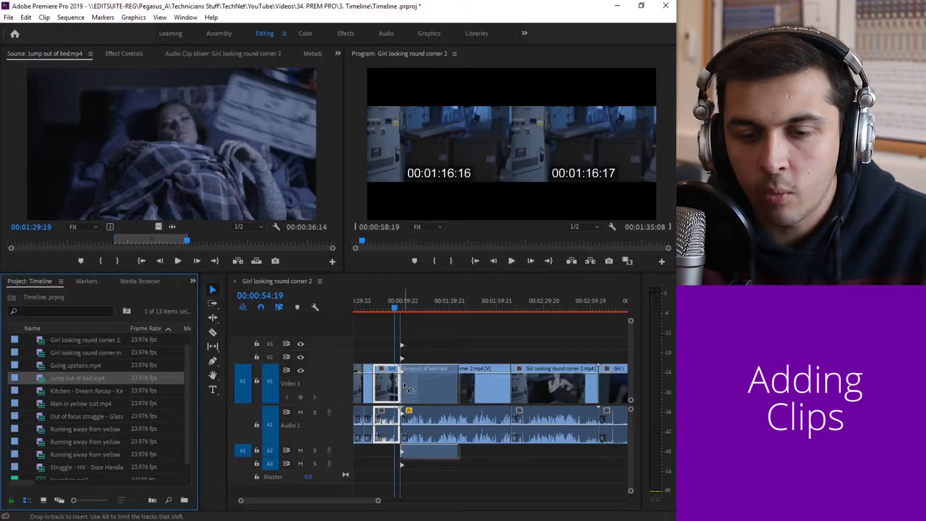
{"action": "left_click_drag", "start_coordinate": [404, 385], "coordinate": [405, 384]}
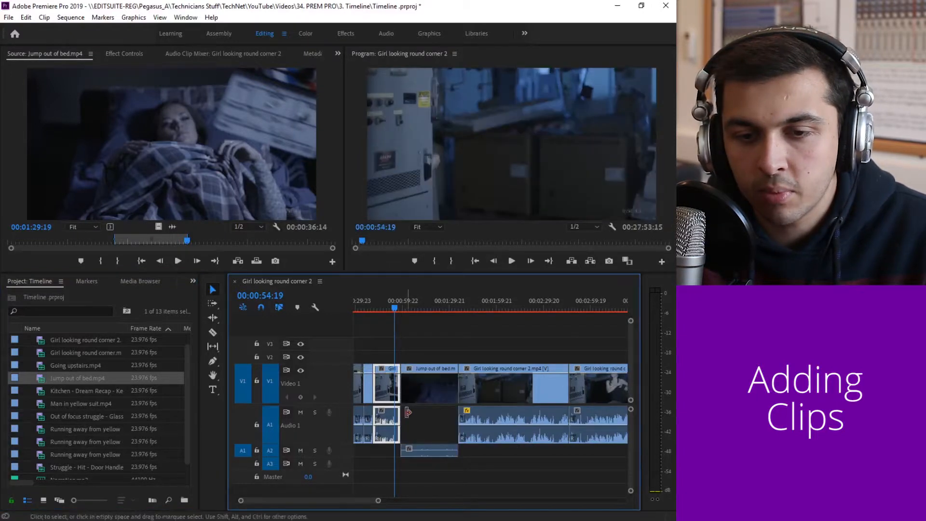
{"action": "left_click", "coordinate": [420, 343]}
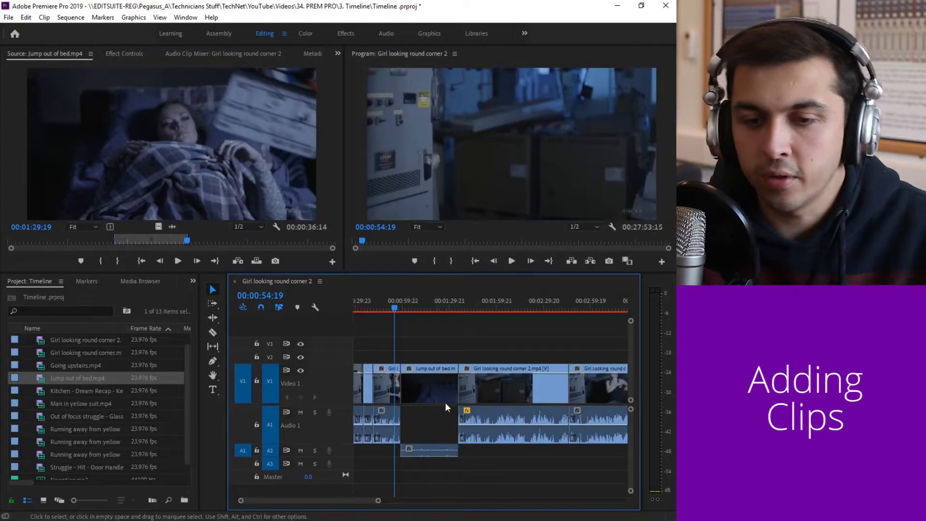
Duplicate the last Out of focus struggle clip on the same tracks, leaving a small gap after the original
{"action": "left_click_drag", "start_coordinate": [378, 500], "coordinate": [482, 500]}
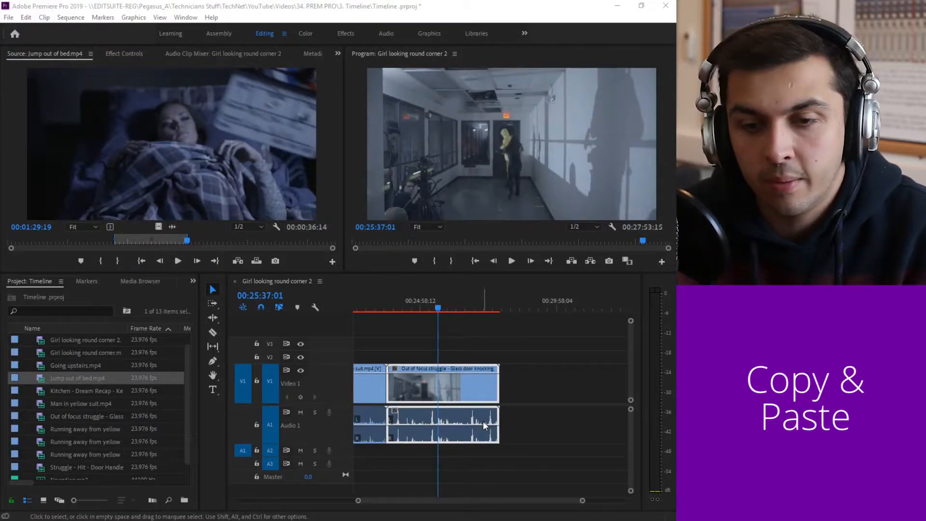
{"action": "left_click", "coordinate": [473, 344]}
{"action": "left_click", "coordinate": [455, 398]}
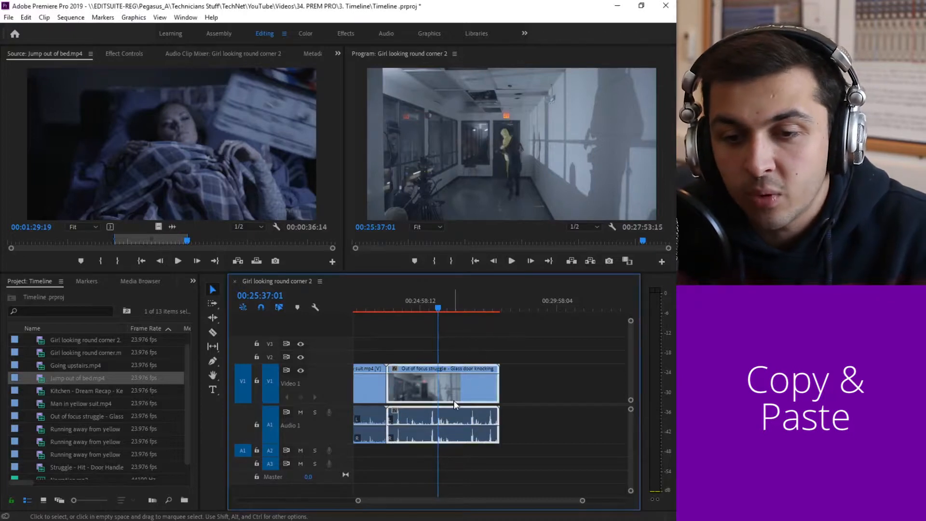
{"action": "left_click_drag", "start_coordinate": [439, 384], "coordinate": [577, 384]}
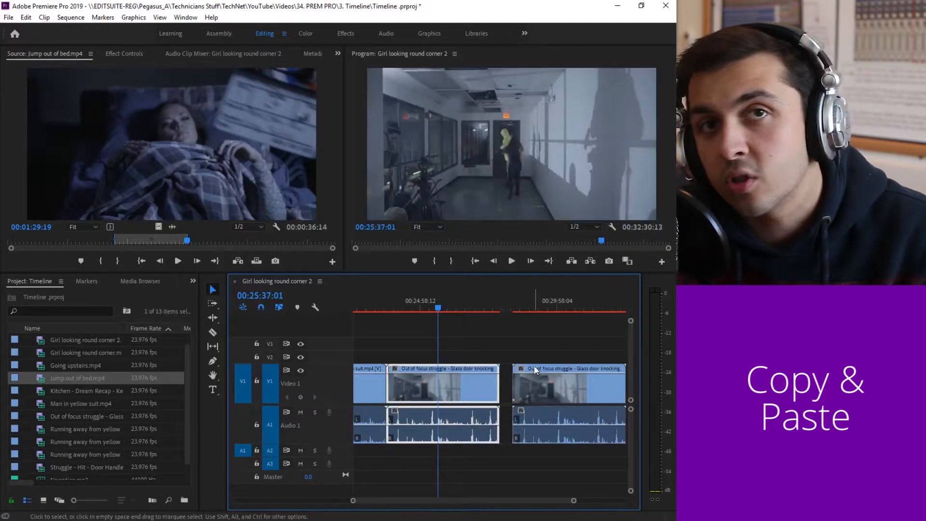
Delete the duplicated Out of focus struggle clip from the end of the sequence
{"action": "left_click_drag", "start_coordinate": [472, 500], "coordinate": [478, 500]}
{"action": "left_click_drag", "start_coordinate": [577, 501], "coordinate": [593, 500]}
{"action": "left_click_drag", "start_coordinate": [521, 499], "coordinate": [537, 499]}
{"action": "left_click", "coordinate": [516, 399]}
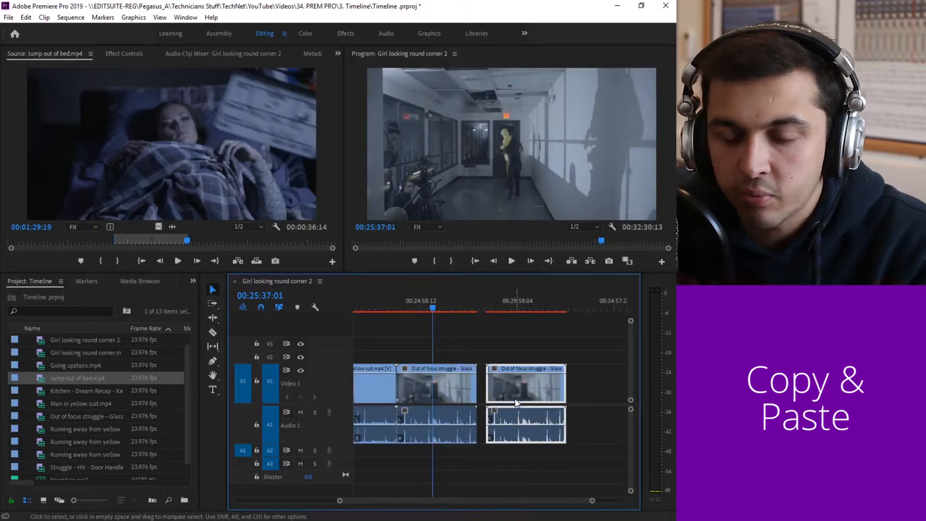
{"action": "key", "text": "Delete"}
Copy the last Out of focus struggle clip, paste it over the original at 00:25:11:14, and undo the paste
{"action": "left_click", "coordinate": [446, 382]}
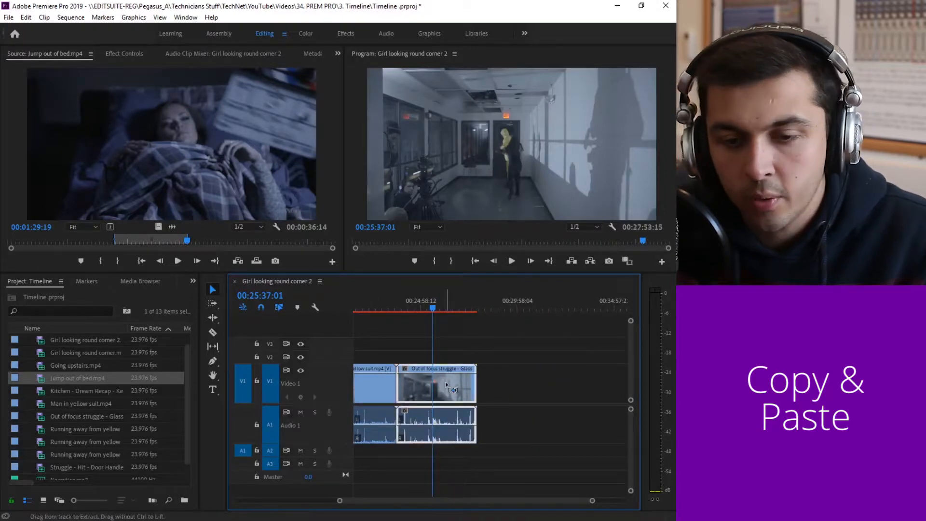
{"action": "left_click", "coordinate": [488, 307]}
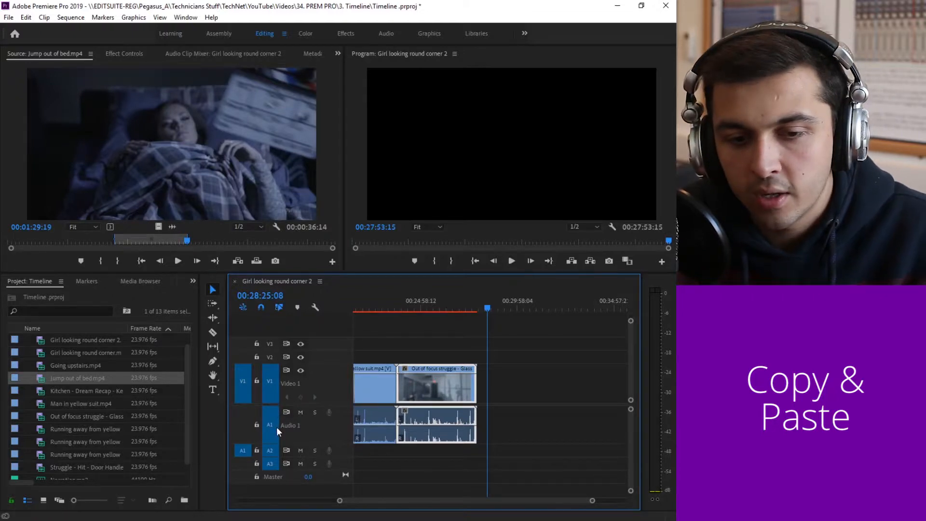
{"action": "left_click", "coordinate": [430, 306]}
{"action": "left_click_drag", "start_coordinate": [429, 304], "coordinate": [425, 305]}
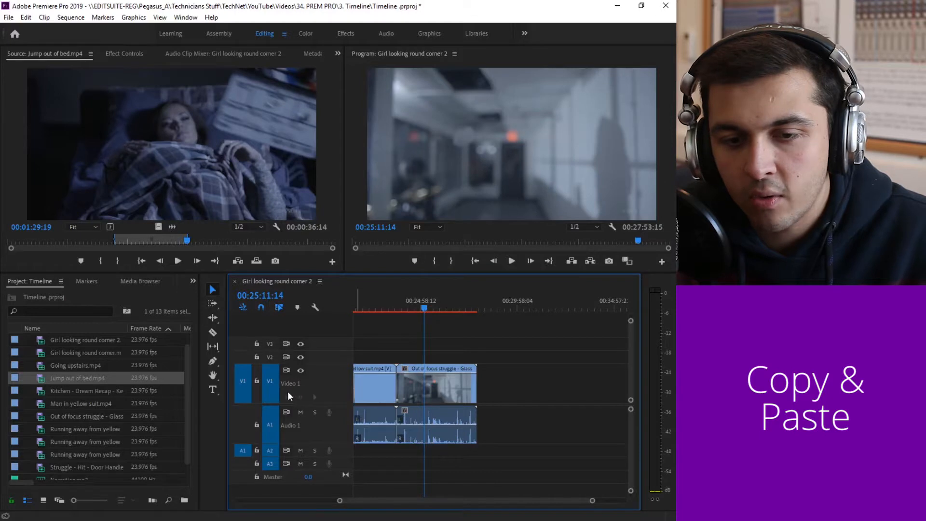
{"action": "key", "text": "ctrl+v"}
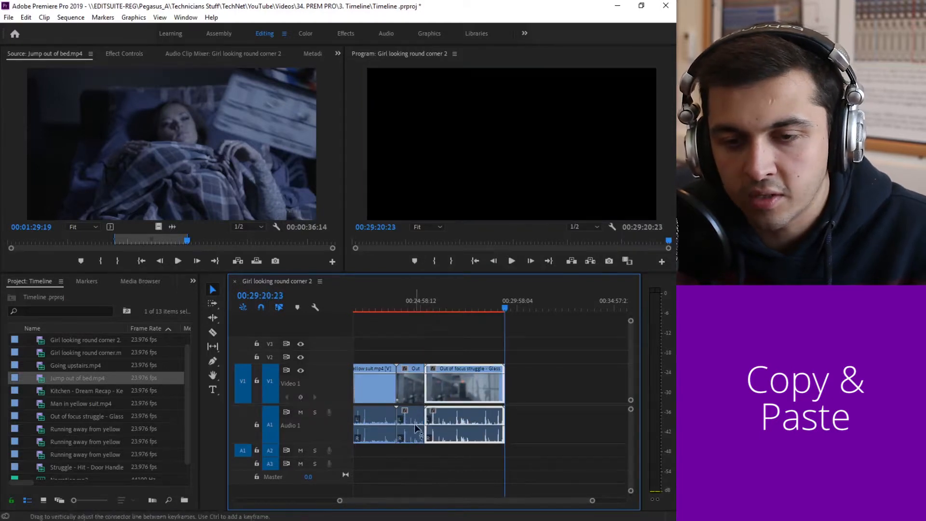
{"action": "key", "text": "ctrl+z"}
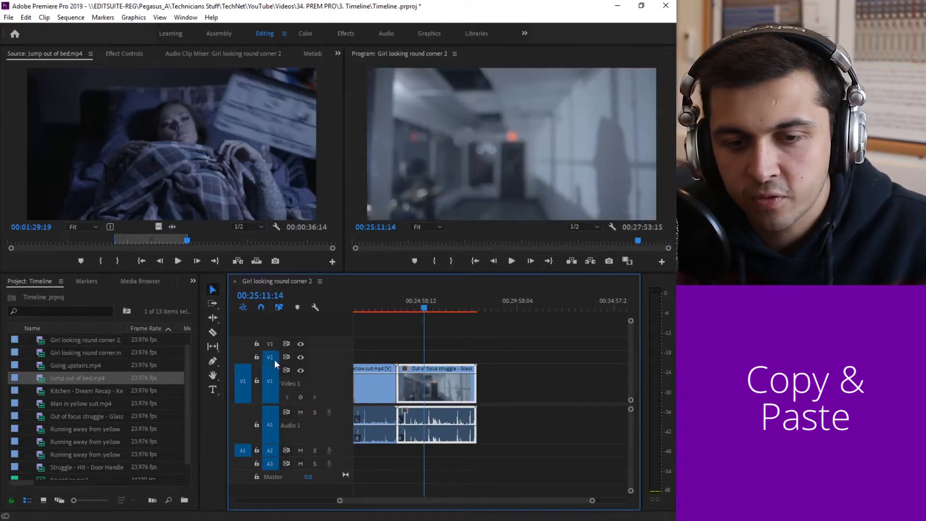
Paste the copied Out of focus struggle clip onto V2 and A2 above the original, with V1 and A1 untargeted, and align both clips' starts
{"action": "left_click", "coordinate": [271, 379]}
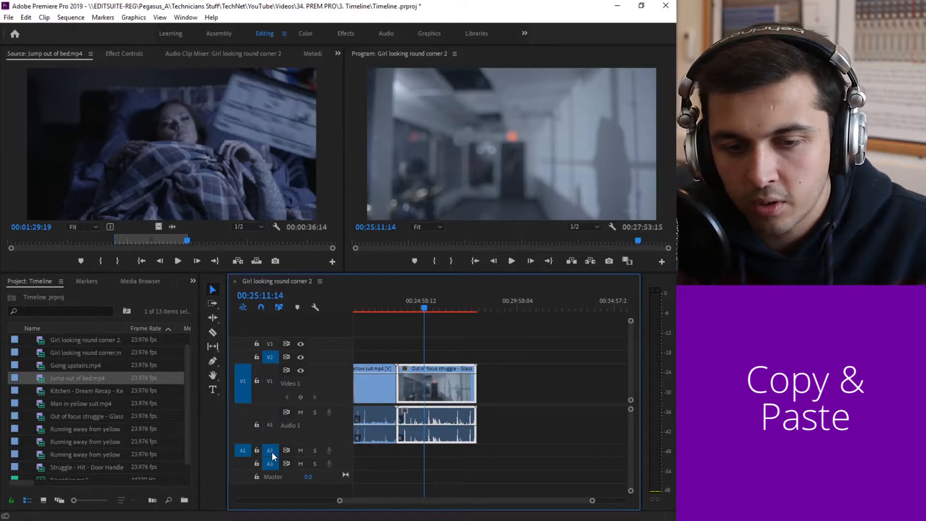
{"action": "left_click", "coordinate": [400, 305]}
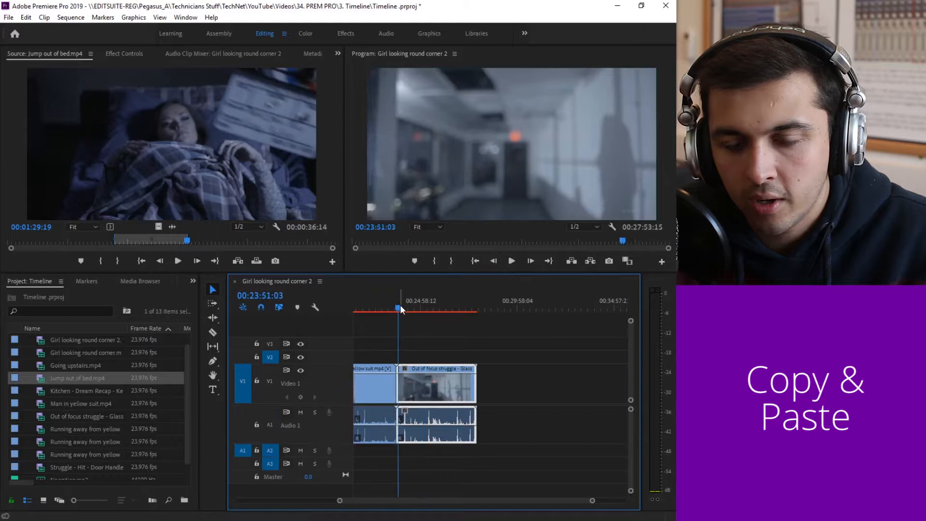
{"action": "key", "text": "ctrl+v"}
{"action": "left_click", "coordinate": [445, 339]}
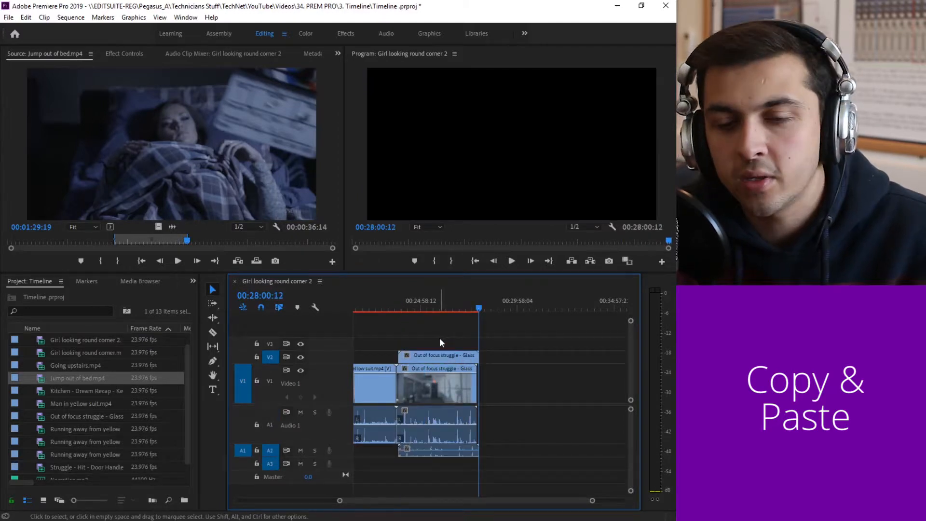
{"action": "left_click_drag", "start_coordinate": [446, 356], "coordinate": [439, 358]}
{"action": "left_click", "coordinate": [554, 353]}
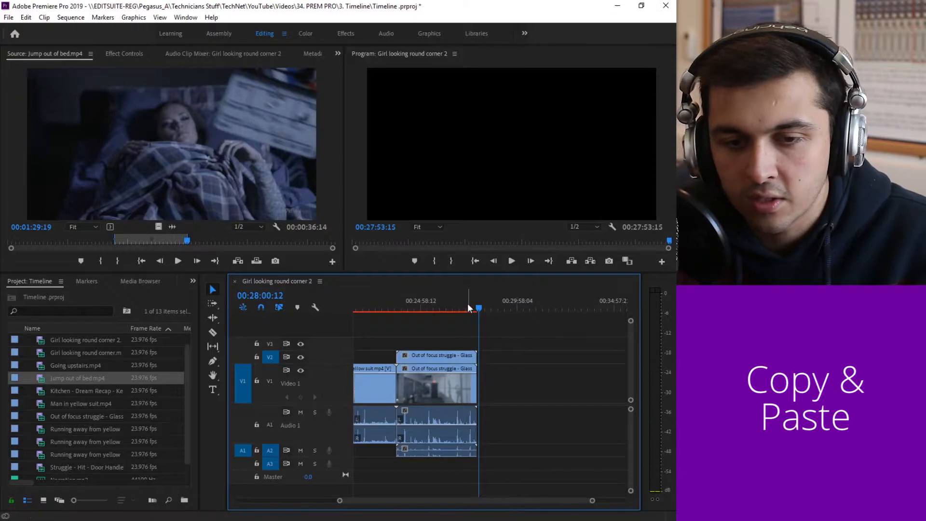
Move the pasted Out of focus struggle clip's video from V2 up to V3, keeping its timing
{"action": "left_click_drag", "start_coordinate": [465, 305], "coordinate": [431, 309]}
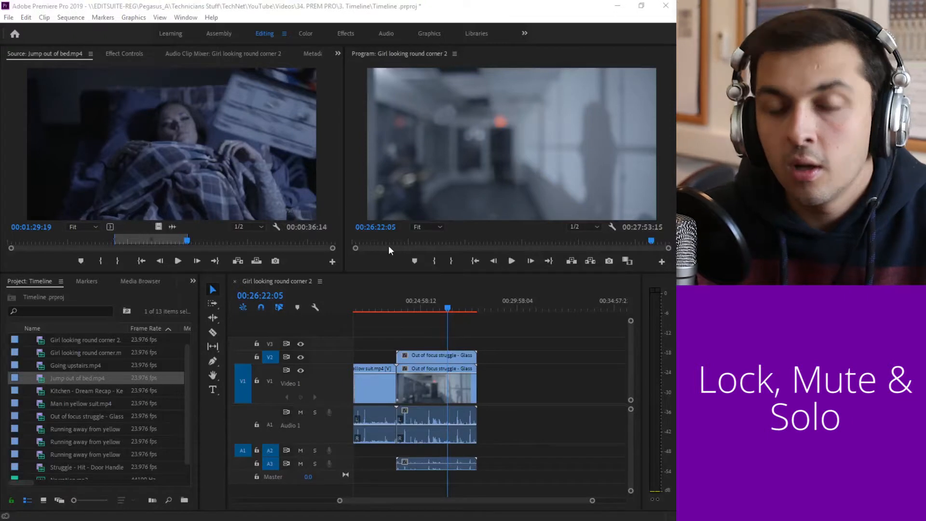
{"action": "left_click", "coordinate": [429, 300]}
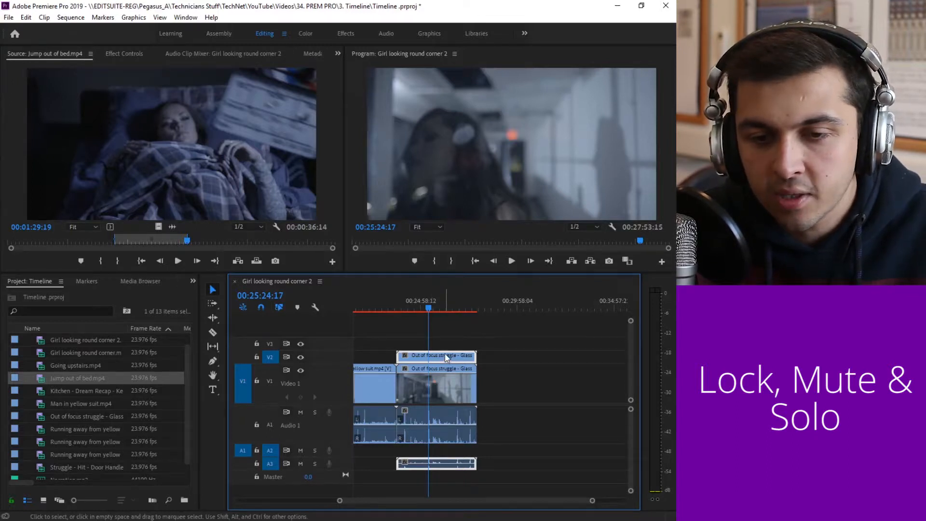
{"action": "left_click_drag", "start_coordinate": [444, 354], "coordinate": [442, 346]}
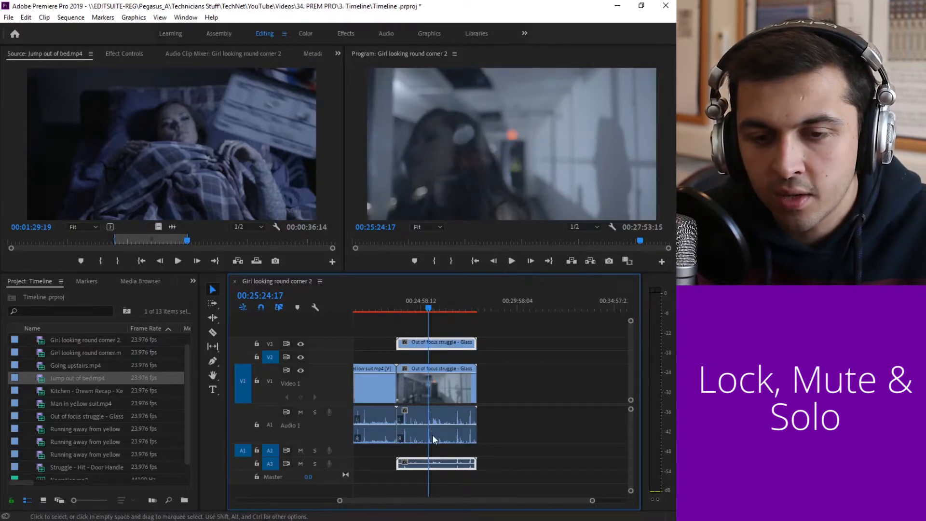
Lock V3, move the Out of focus struggle clip on V1 and A1 later by about half its length, and unlock V3
{"action": "left_click", "coordinate": [256, 344]}
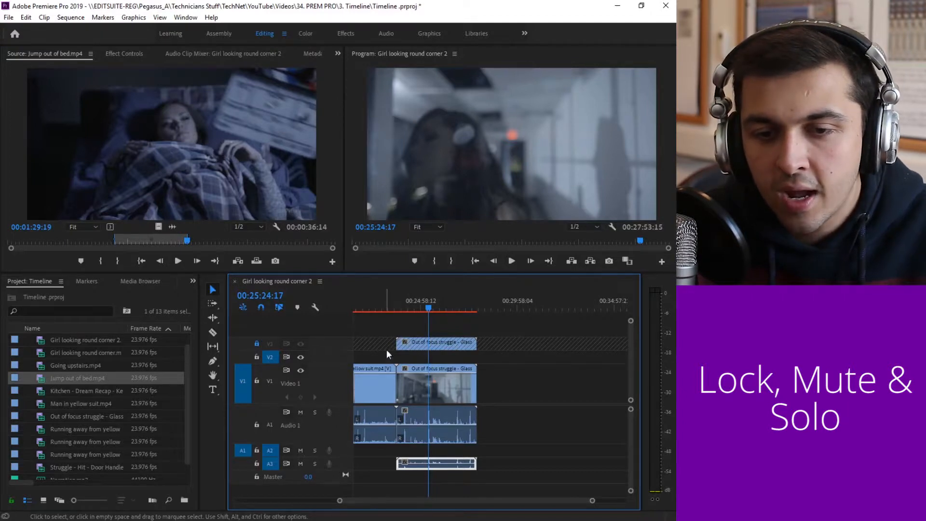
{"action": "left_click", "coordinate": [405, 342]}
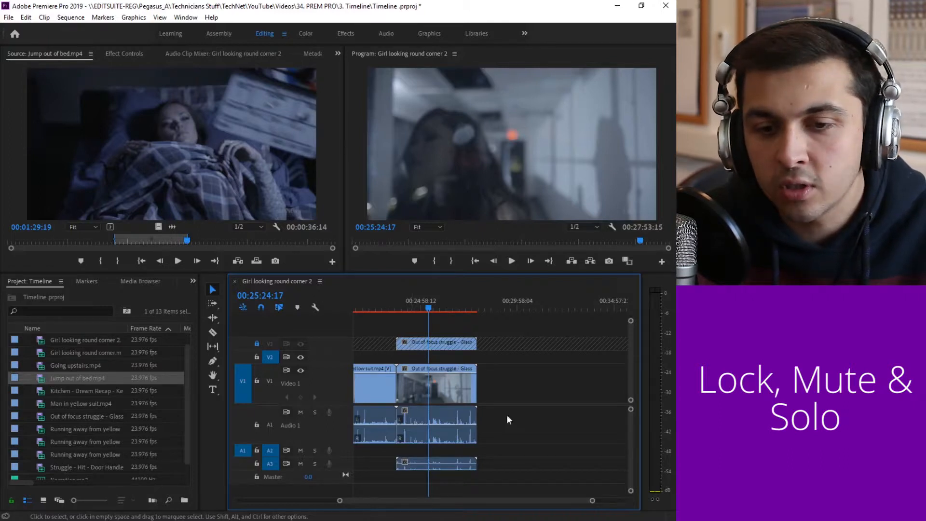
{"action": "left_click_drag", "start_coordinate": [435, 384], "coordinate": [475, 384]}
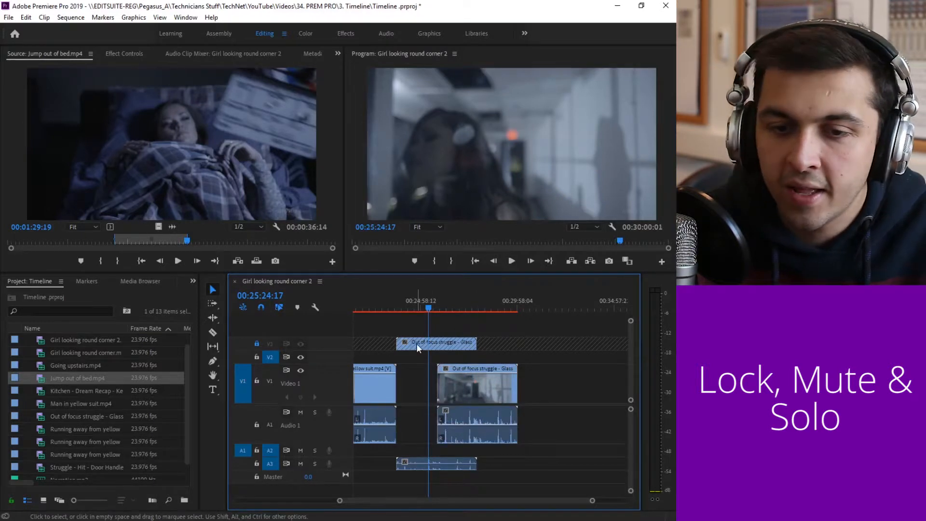
{"action": "left_click", "coordinate": [256, 344]}
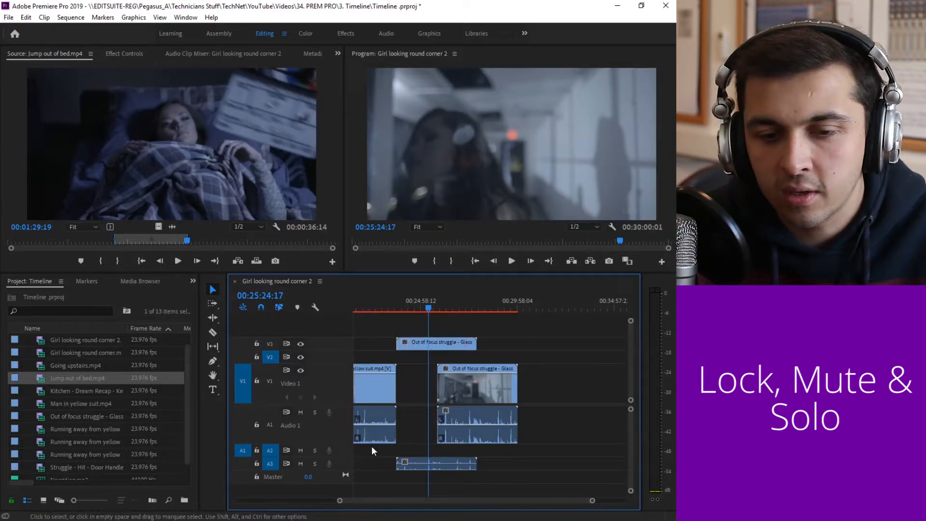
Mute, solo and lock audio track A1 in turn, switching each one off again
{"action": "left_click_drag", "start_coordinate": [390, 502], "coordinate": [386, 501]}
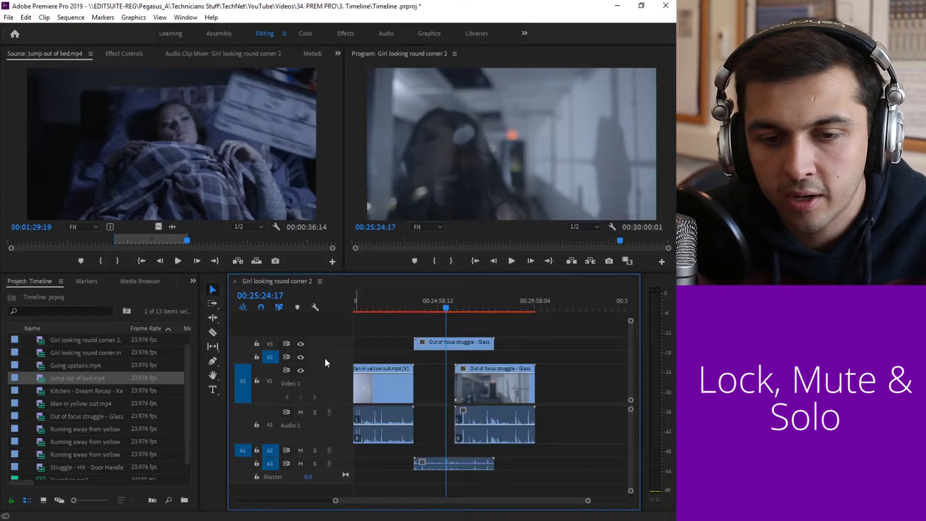
{"action": "left_click", "coordinate": [301, 414]}
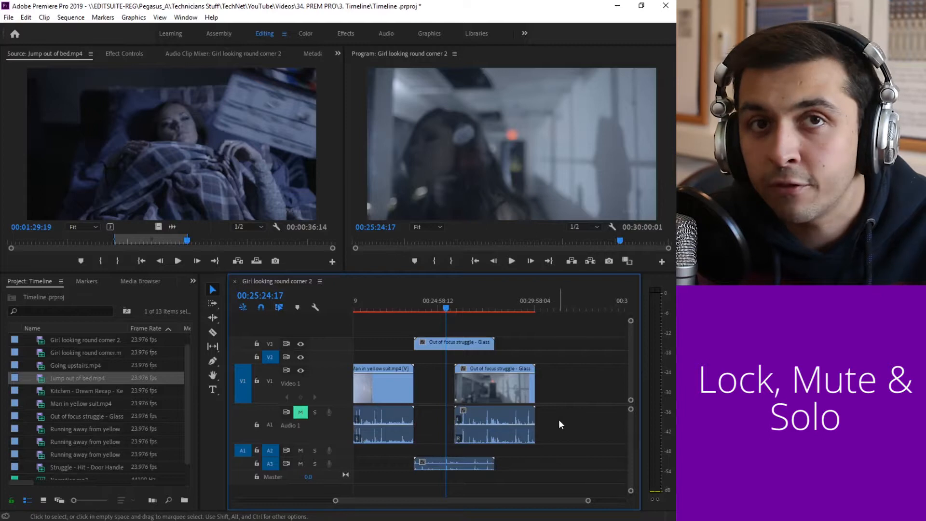
{"action": "left_click", "coordinate": [305, 412]}
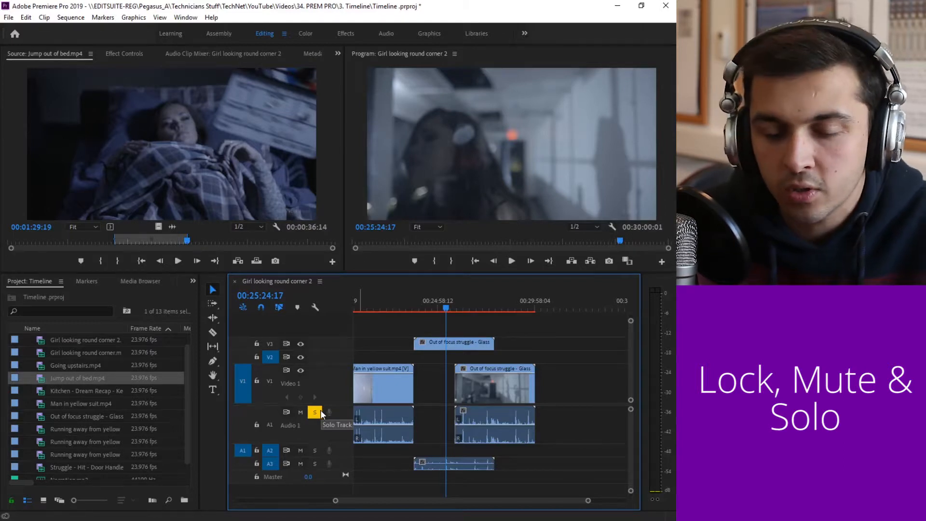
{"action": "left_click", "coordinate": [257, 425]}
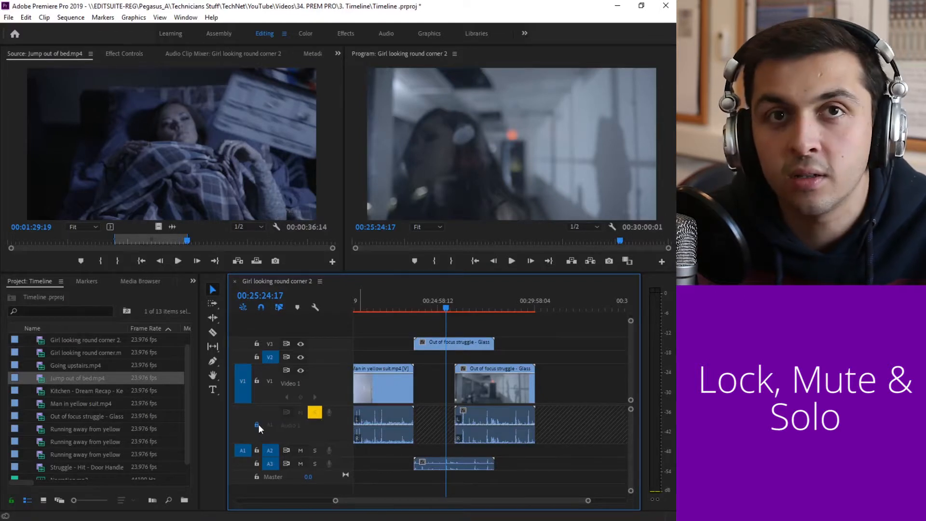
{"action": "left_click", "coordinate": [257, 425]}
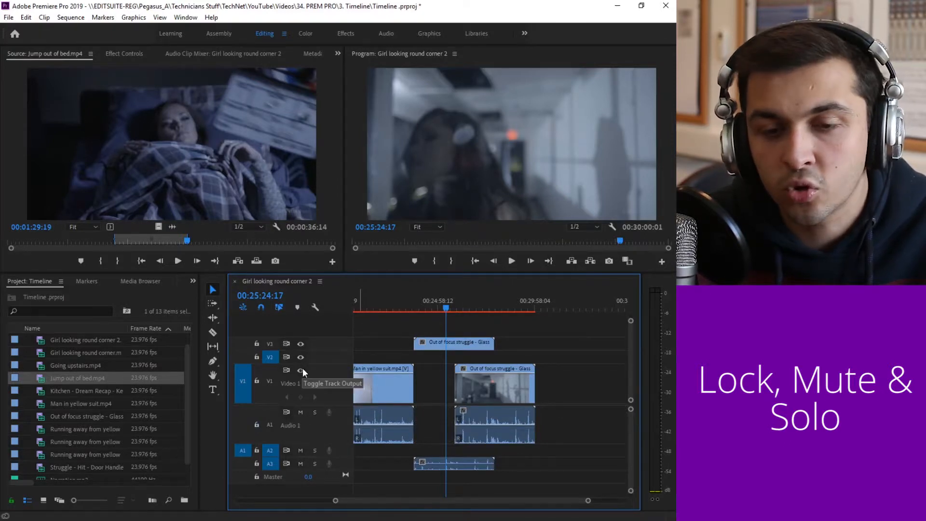
Toggle V3's track output off and on, comparing the picture with and without it at 00:26:57:03
{"action": "left_click", "coordinate": [301, 344]}
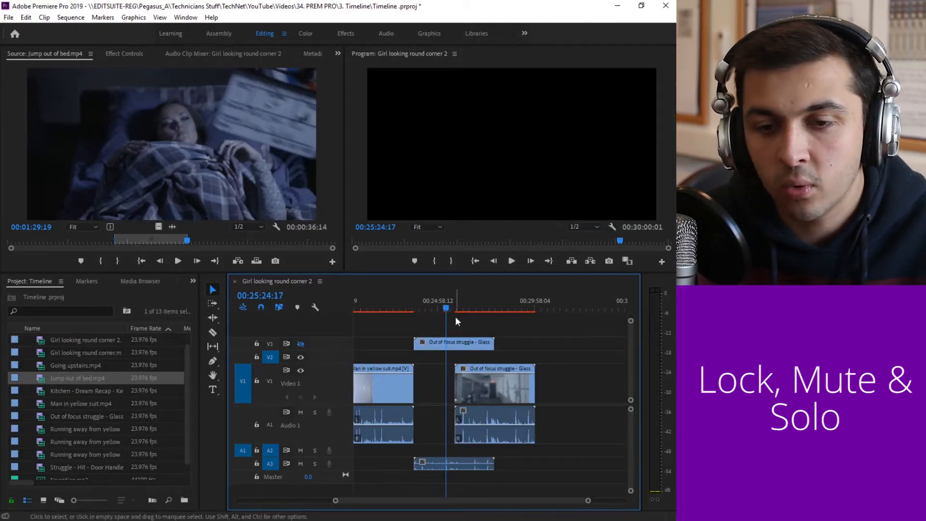
{"action": "left_click", "coordinate": [471, 309]}
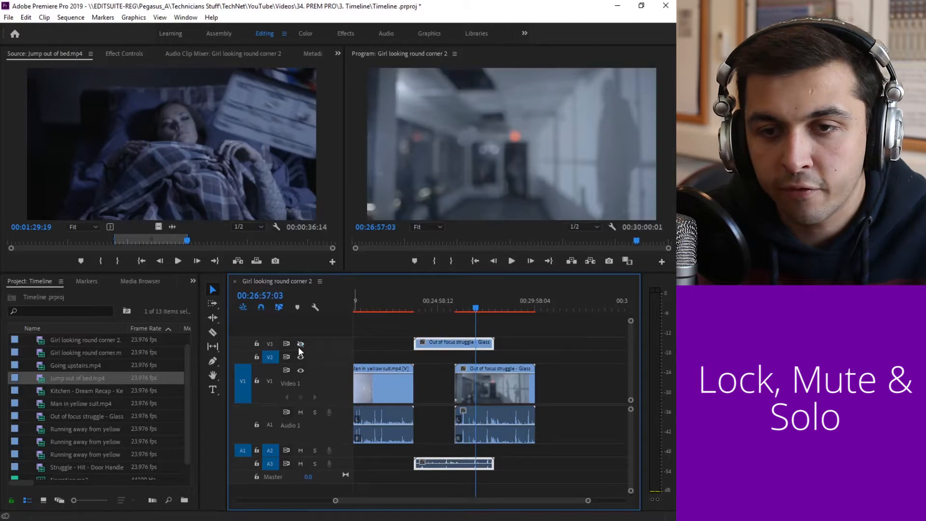
{"action": "left_click", "coordinate": [300, 345]}
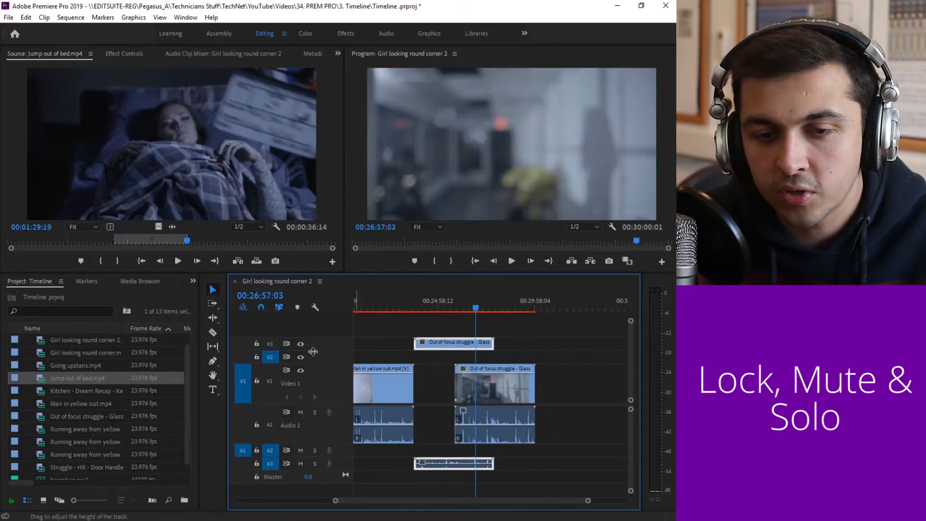
{"action": "left_click", "coordinate": [301, 343]}
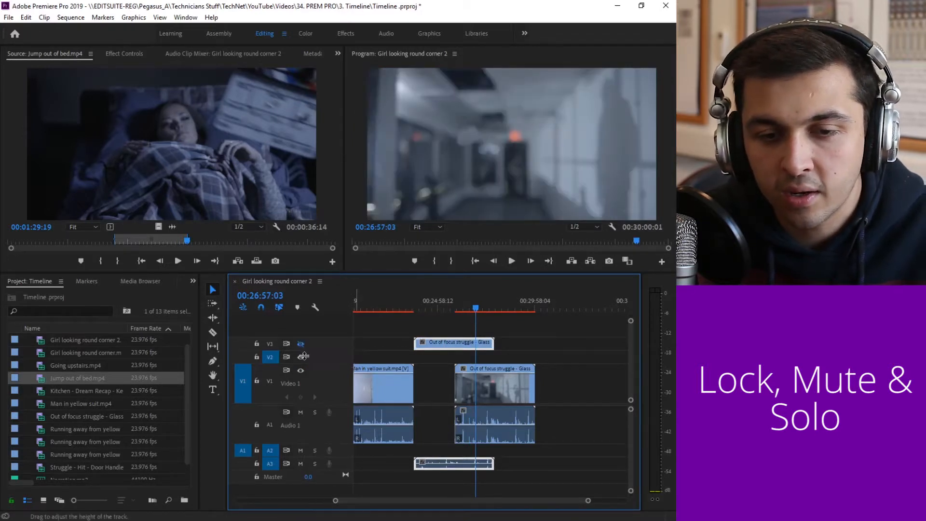
{"action": "left_click", "coordinate": [300, 343]}
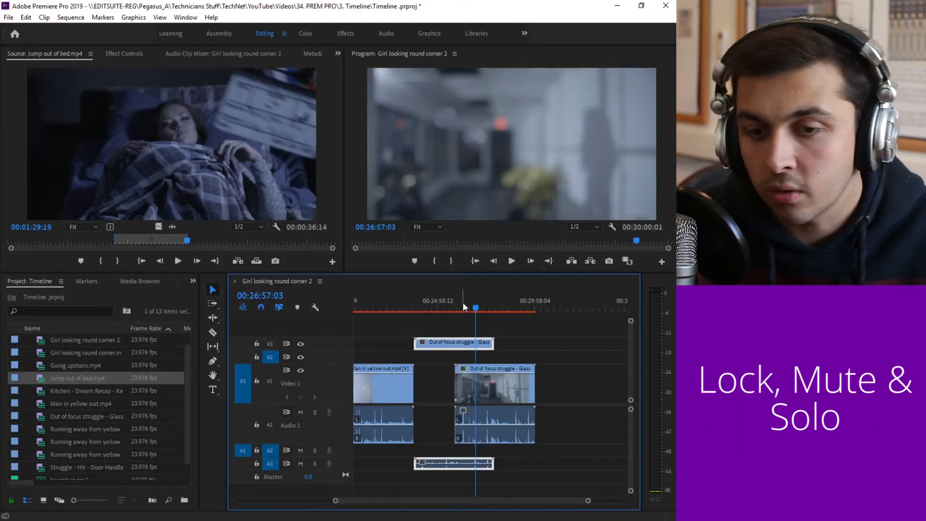
Snap the start of the first Out of focus struggle clip on V1 to the playhead at 00:24:50:17
{"action": "left_click_drag", "start_coordinate": [465, 303], "coordinate": [437, 310]}
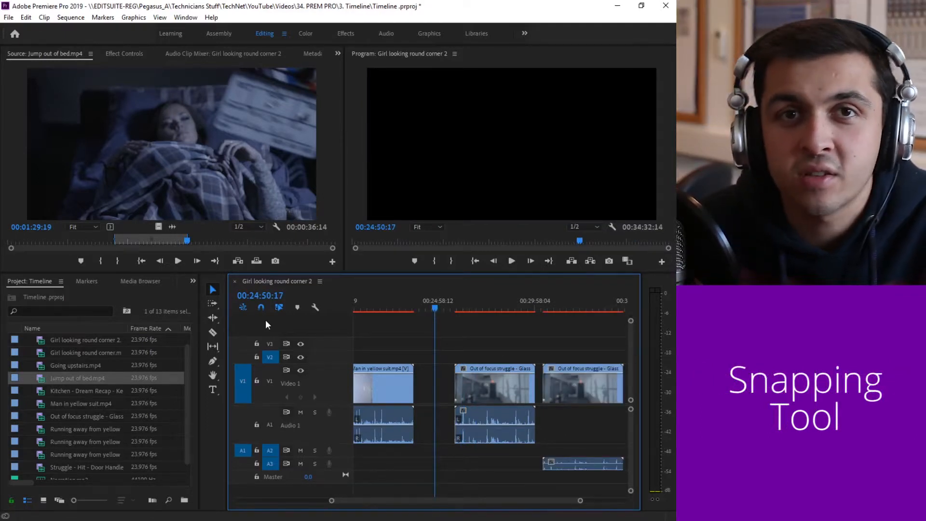
{"action": "left_click_drag", "start_coordinate": [486, 367], "coordinate": [461, 366]}
{"action": "left_click_drag", "start_coordinate": [435, 308], "coordinate": [399, 307]}
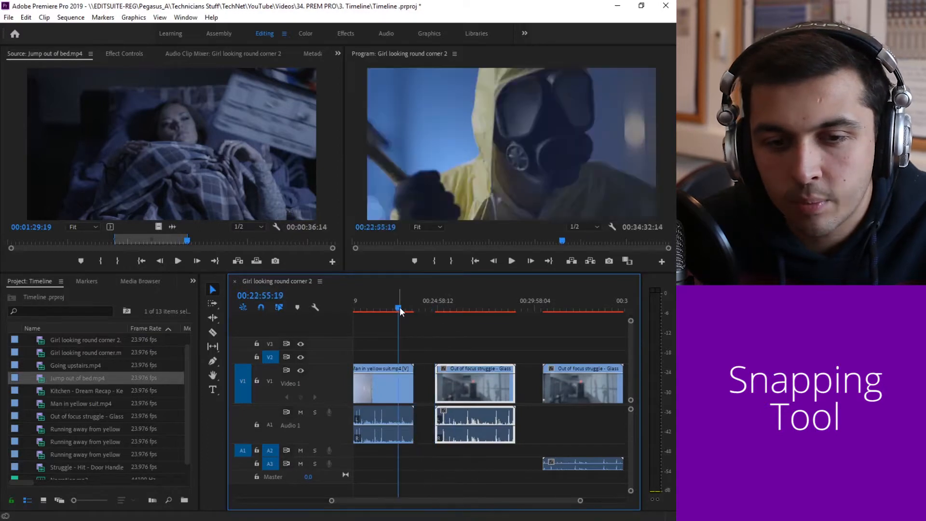
Move the first Out of focus struggle clip earlier with snapping off, and snap it against the end of Man in yellow suit.mp4 with snapping on
{"action": "left_click", "coordinate": [261, 307]}
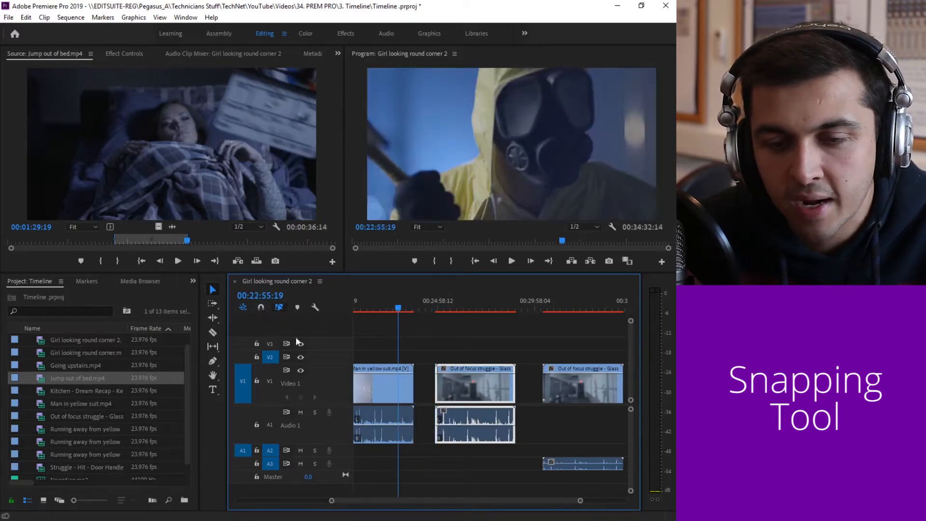
{"action": "mouse_move", "coordinate": [493, 368]}
{"action": "left_mouse_down"}
{"action": "mouse_move", "coordinate": [468, 370]}
{"action": "mouse_move", "coordinate": [480, 370]}
{"action": "left_mouse_up"}
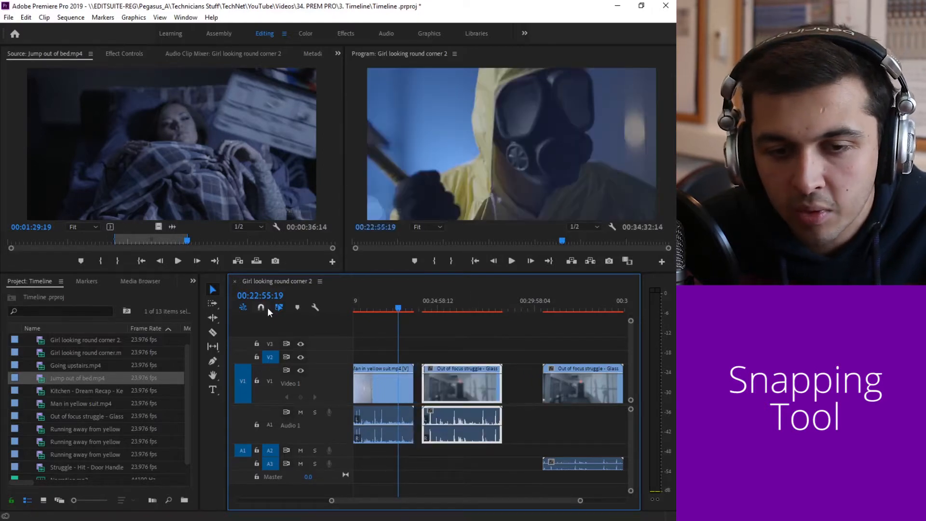
{"action": "left_click", "coordinate": [457, 370]}
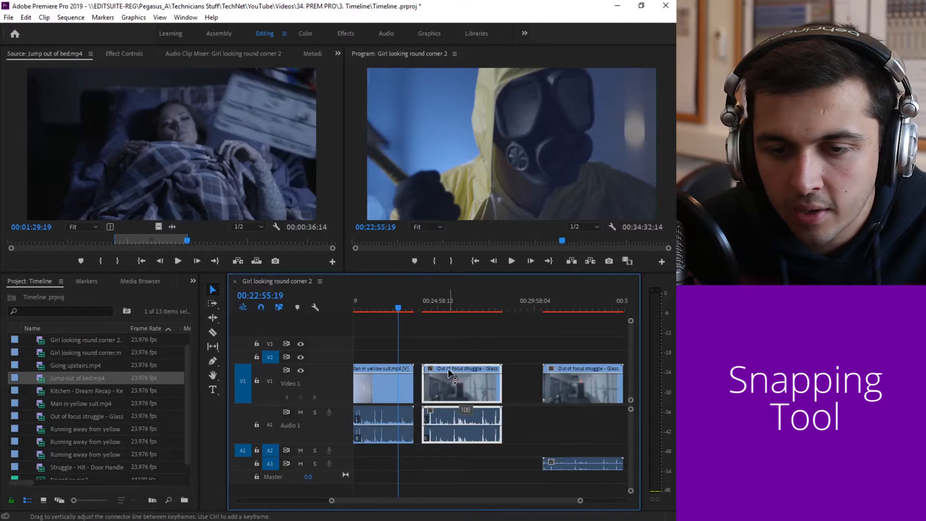
{"action": "mouse_move", "coordinate": [461, 366]}
{"action": "left_mouse_down"}
{"action": "mouse_move", "coordinate": [499, 366]}
{"action": "mouse_move", "coordinate": [452, 366]}
{"action": "left_mouse_up"}
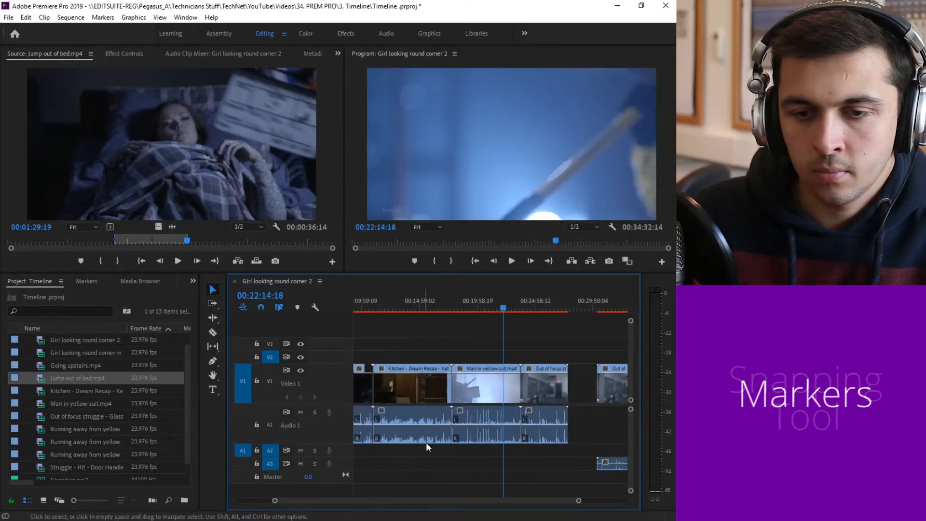
Add a sequence marker at 00:14:00:03, over the Kitchen - Dream Recap clip
{"action": "left_click_drag", "start_coordinate": [428, 297], "coordinate": [409, 300]}
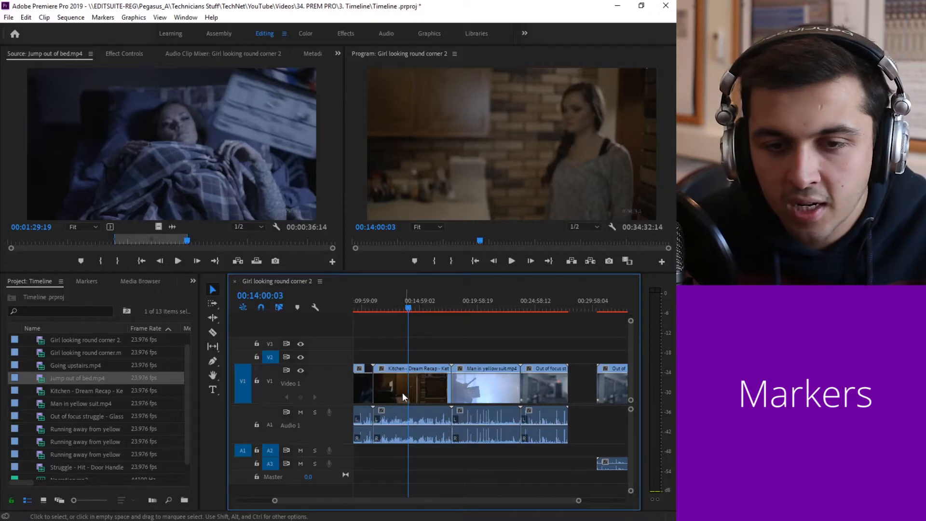
{"action": "left_click", "coordinate": [298, 307]}
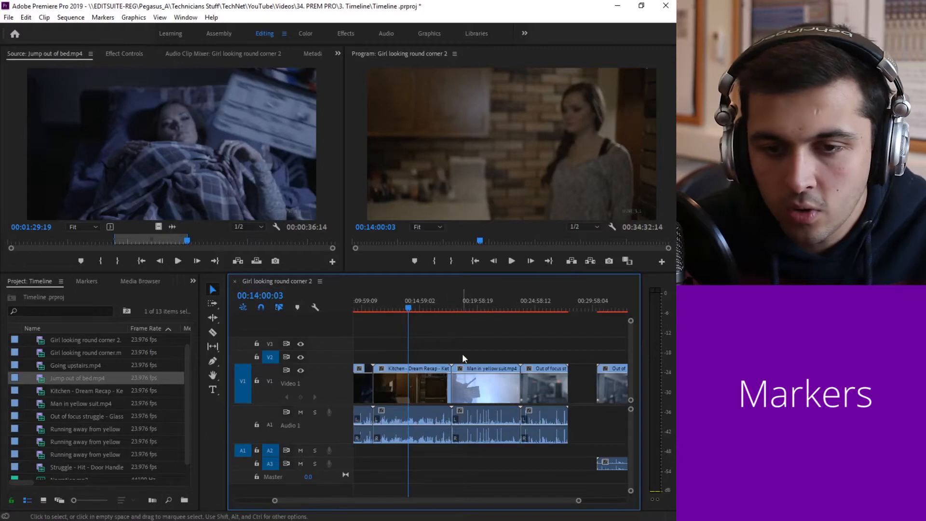
{"action": "left_click", "coordinate": [425, 308]}
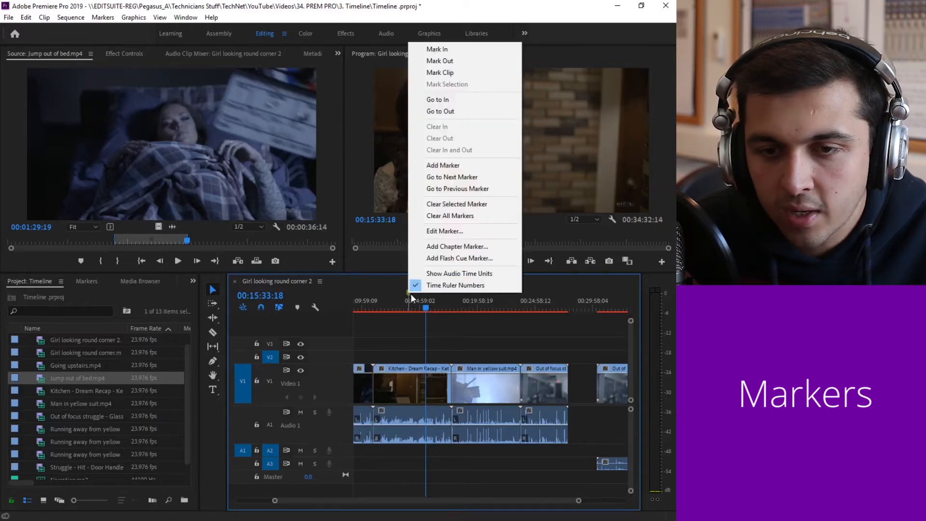
Edit the marker at 00:14:00:03: name it Chapter 1, add the comment Waking up, and colour it red
{"action": "left_click", "coordinate": [445, 231]}
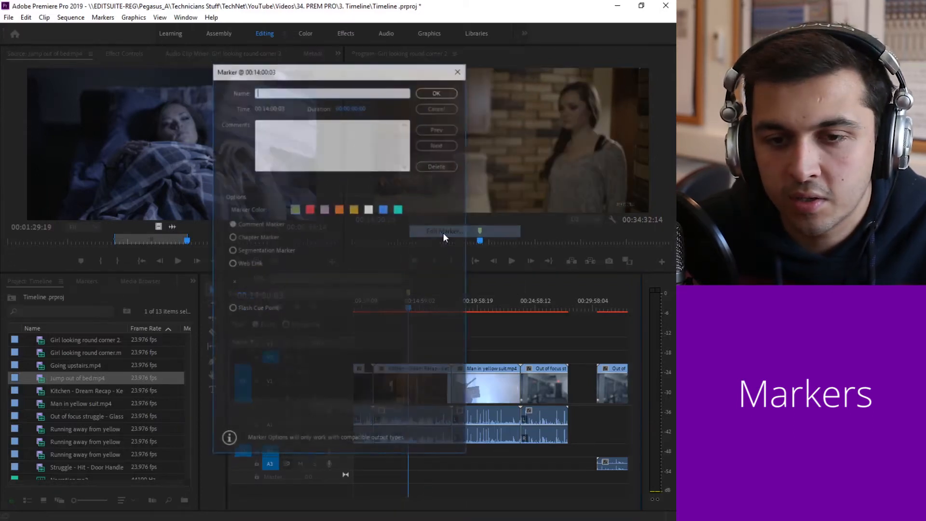
{"action": "type", "text": "Chap"}
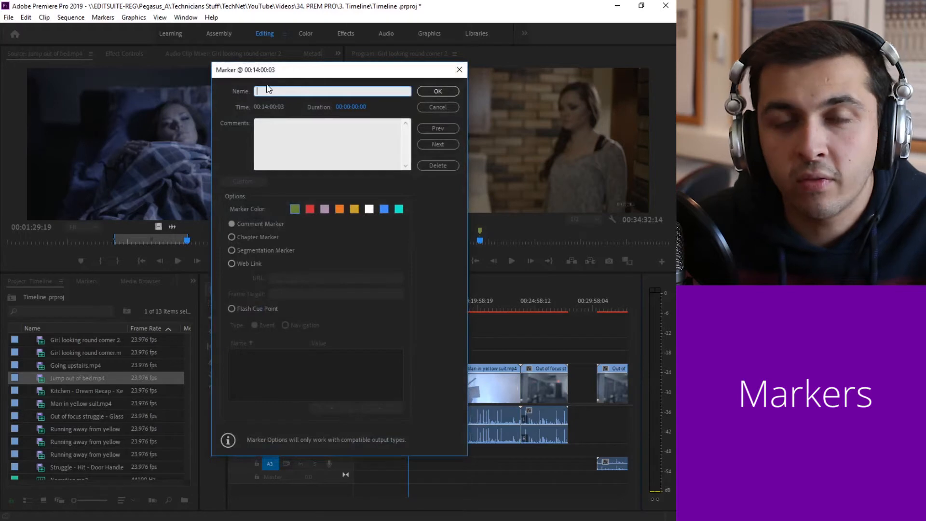
{"action": "type", "text": "ter 1"}
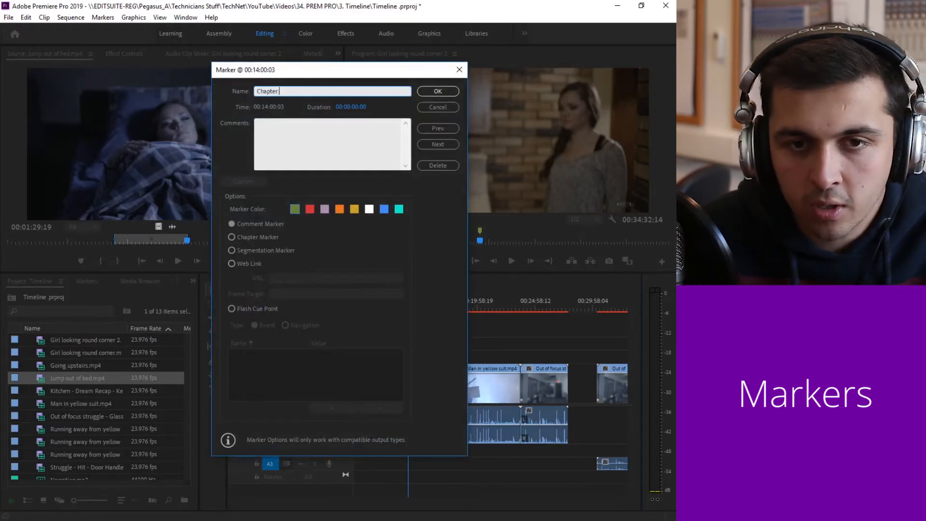
{"action": "key", "text": "Tab"}
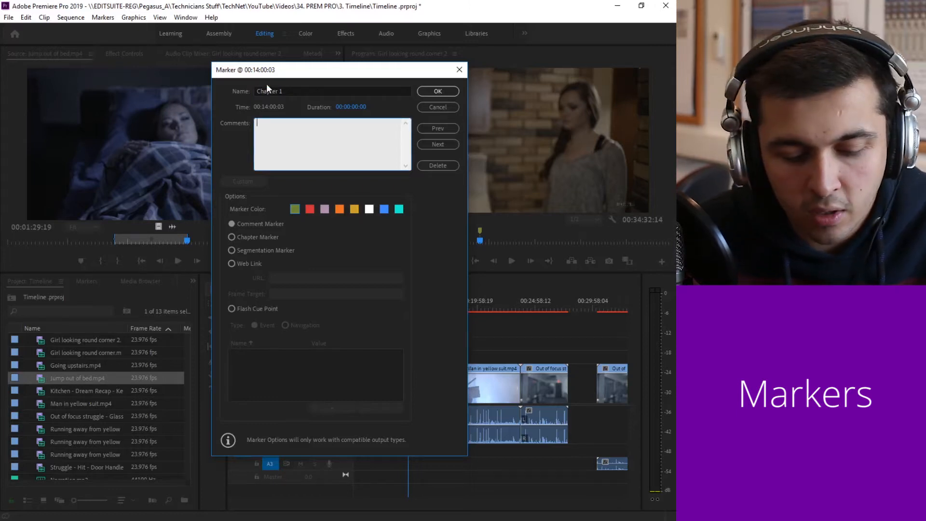
{"action": "type", "text": "Waking up"}
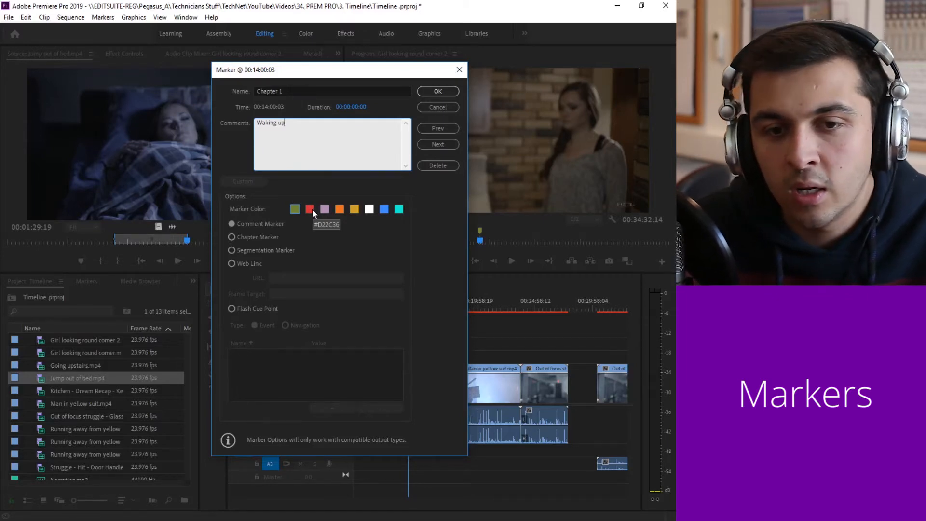
{"action": "left_click", "coordinate": [312, 210]}
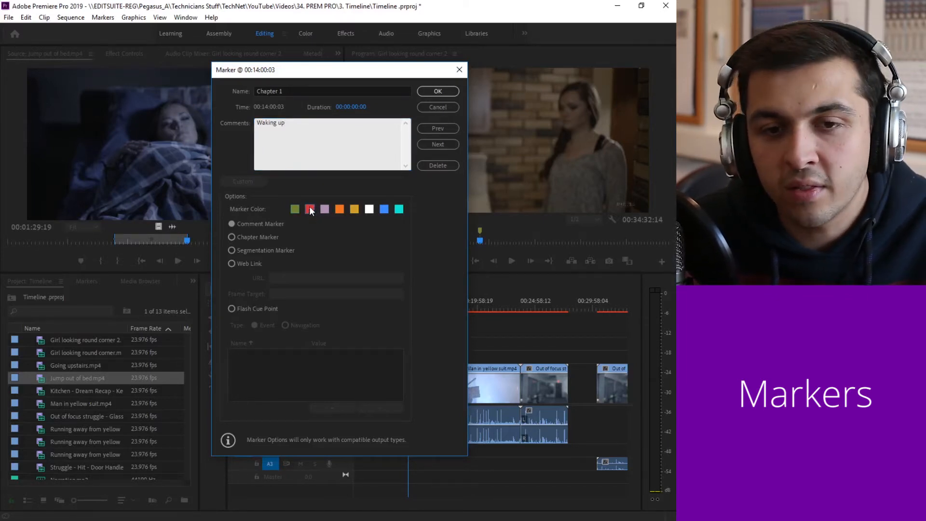
{"action": "left_click_drag", "start_coordinate": [375, 71], "coordinate": [354, 64]}
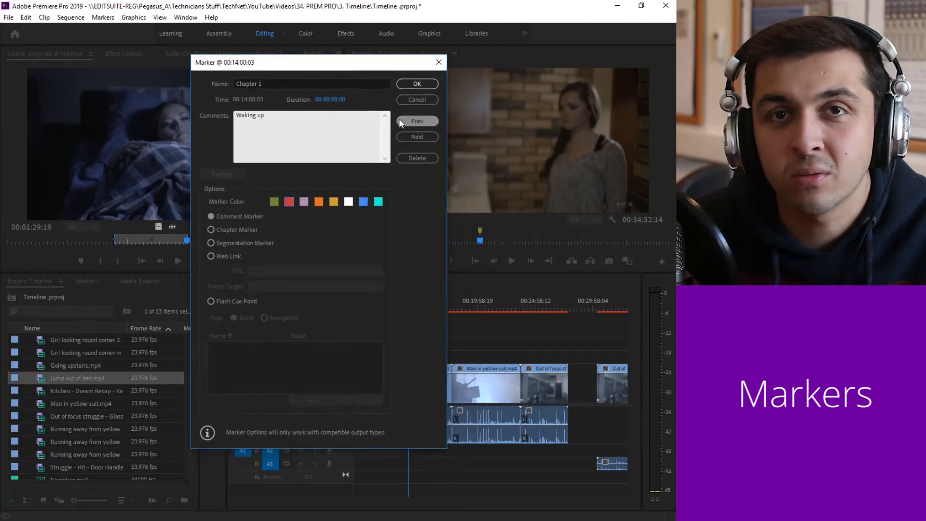
{"action": "left_click", "coordinate": [413, 82]}
Extend the Chapter 1 marker into a range starting at 00:14:00:03 with a duration of about 00:03:46:14
{"action": "left_click_drag", "start_coordinate": [409, 308], "coordinate": [396, 310]}
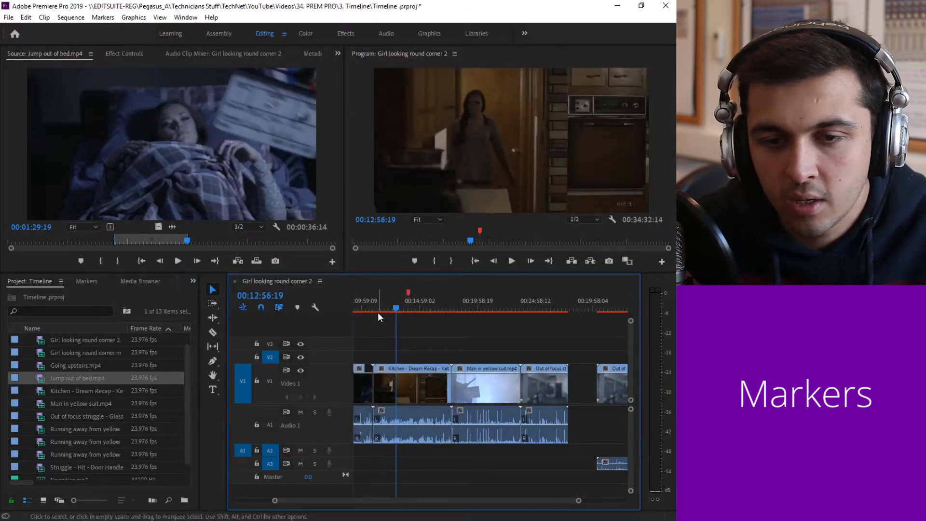
{"action": "left_click", "coordinate": [408, 293]}
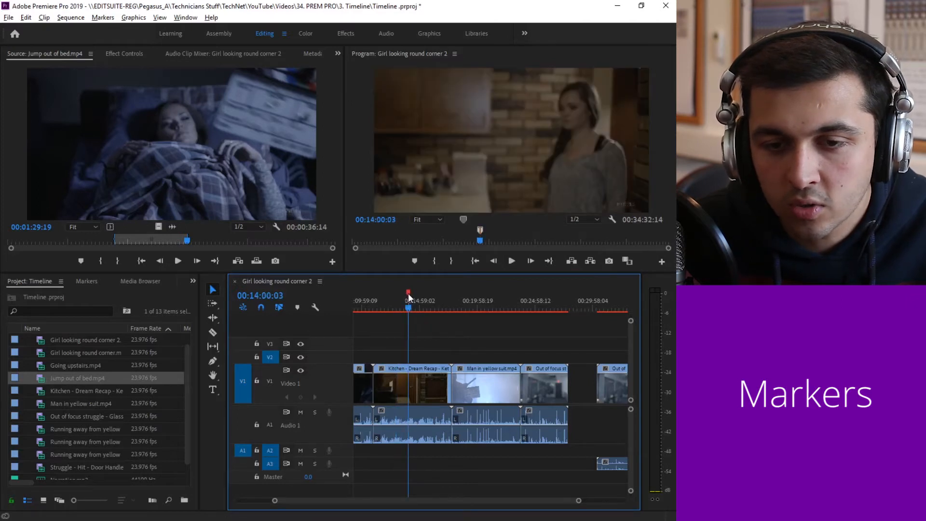
{"action": "left_click", "coordinate": [395, 308]}
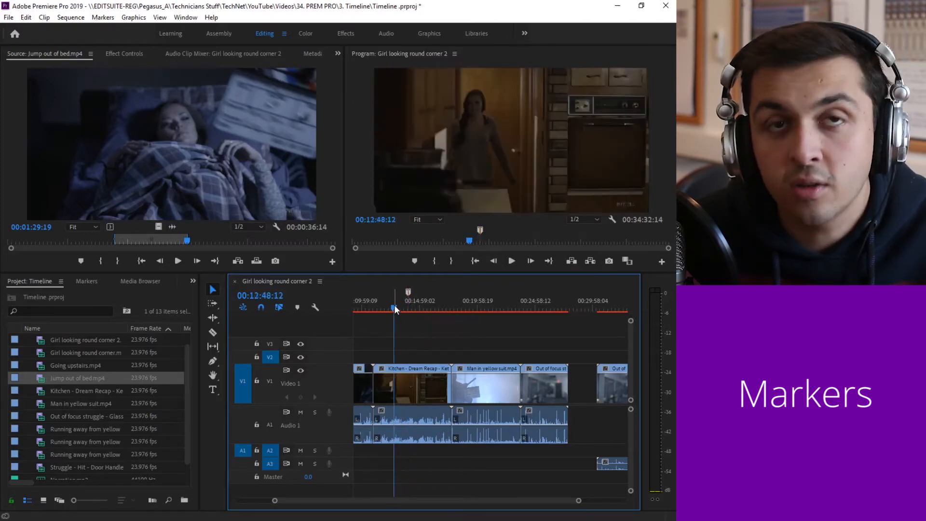
{"action": "mouse_move", "coordinate": [409, 291]}
{"action": "left_mouse_down"}
{"action": "mouse_move", "coordinate": [458, 290]}
{"action": "mouse_move", "coordinate": [397, 308]}
{"action": "left_mouse_up"}
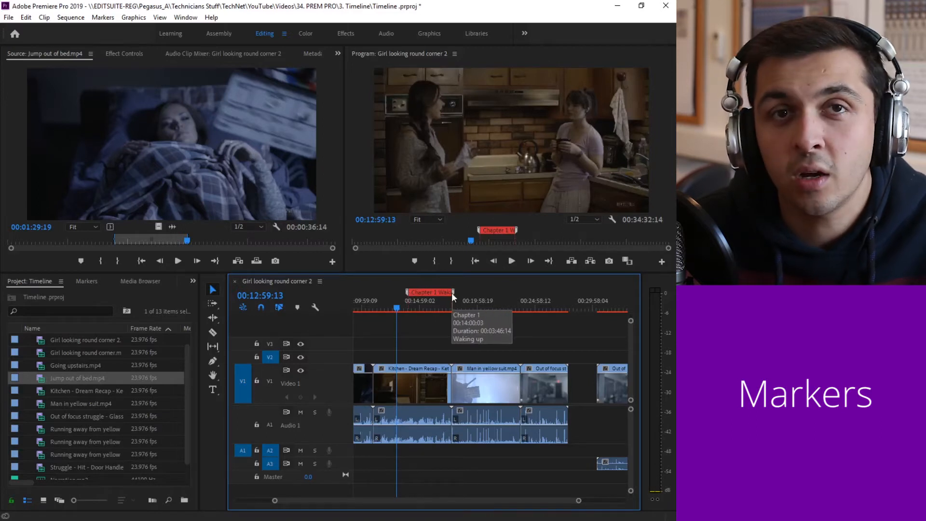
{"action": "key", "text": "ctrl+s"}
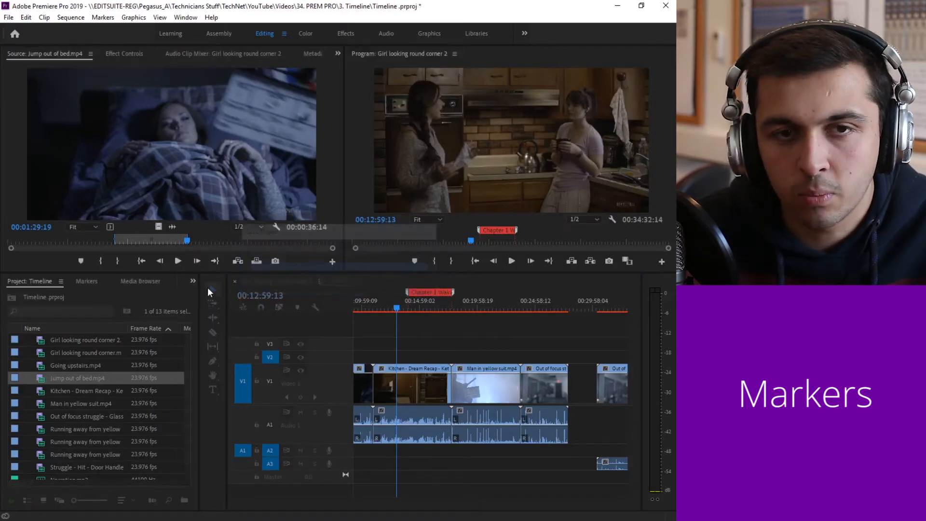
Show the list of sequence markers and jump the playhead to the Chapter 1 marker from its entry
{"action": "left_click", "coordinate": [189, 19]}
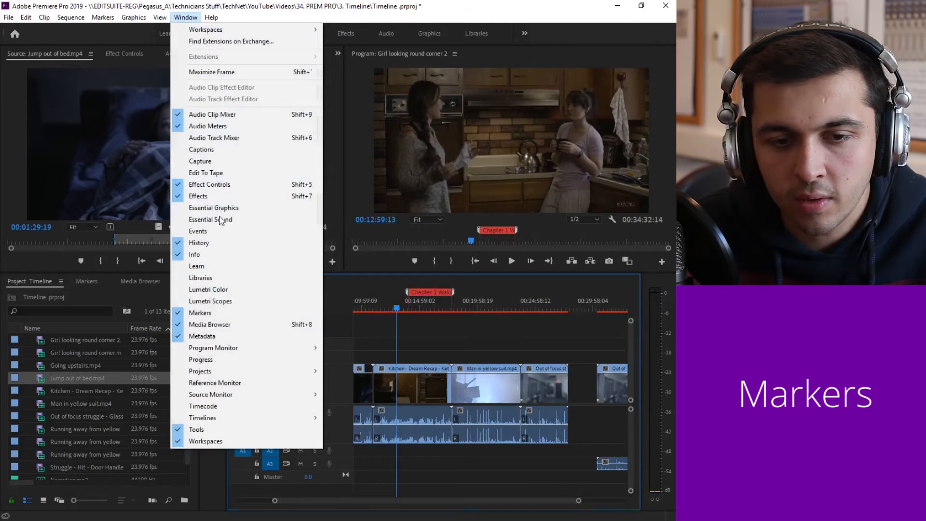
{"action": "left_click", "coordinate": [205, 313]}
{"action": "left_click", "coordinate": [114, 367]}
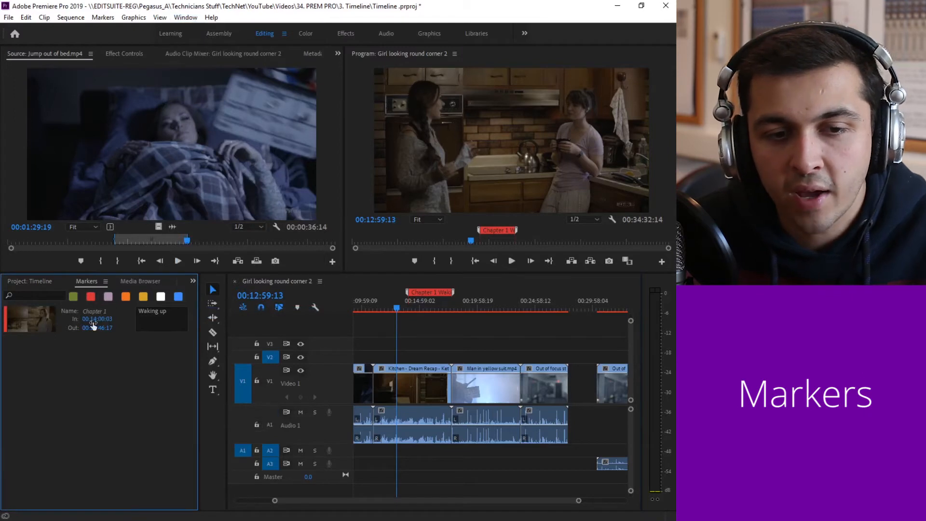
{"action": "left_click", "coordinate": [559, 308]}
{"action": "left_click", "coordinate": [69, 315]}
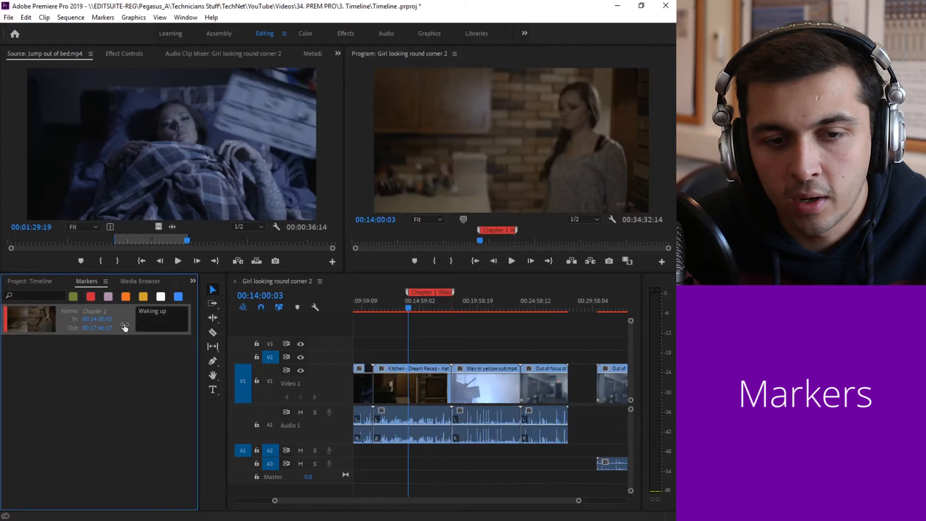
{"action": "left_click", "coordinate": [156, 322]}
{"action": "left_click", "coordinate": [126, 376]}
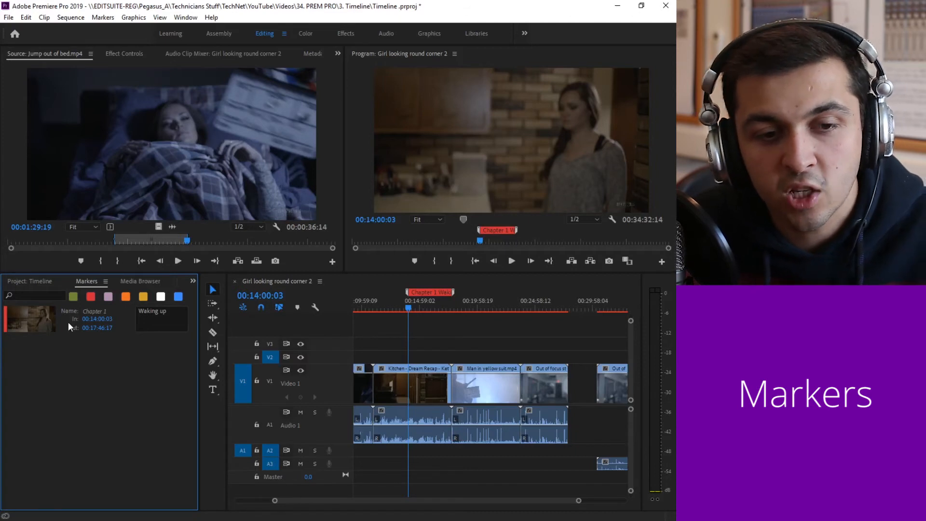
{"action": "left_click", "coordinate": [53, 295]}
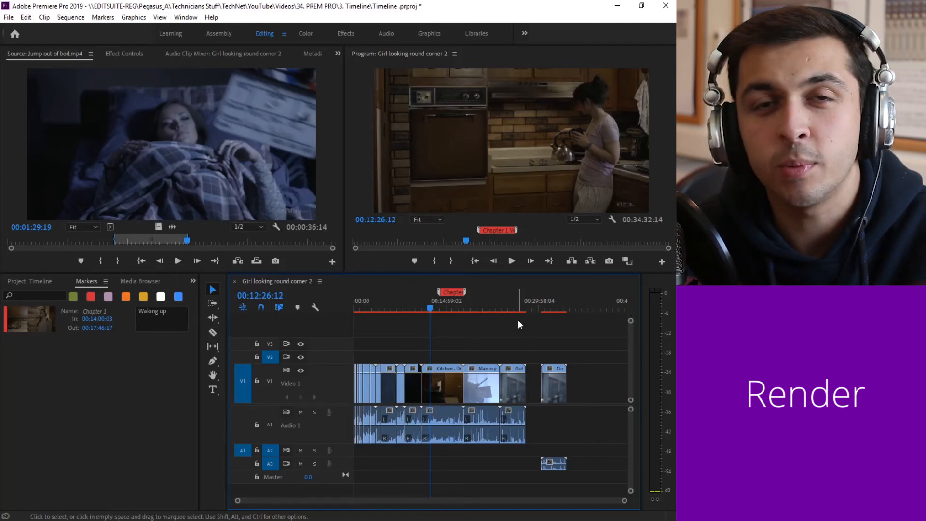
Try to render the sequence's effects from In to Out, and look through the other render commands
{"action": "left_click", "coordinate": [427, 305]}
{"action": "key", "text": "Return"}
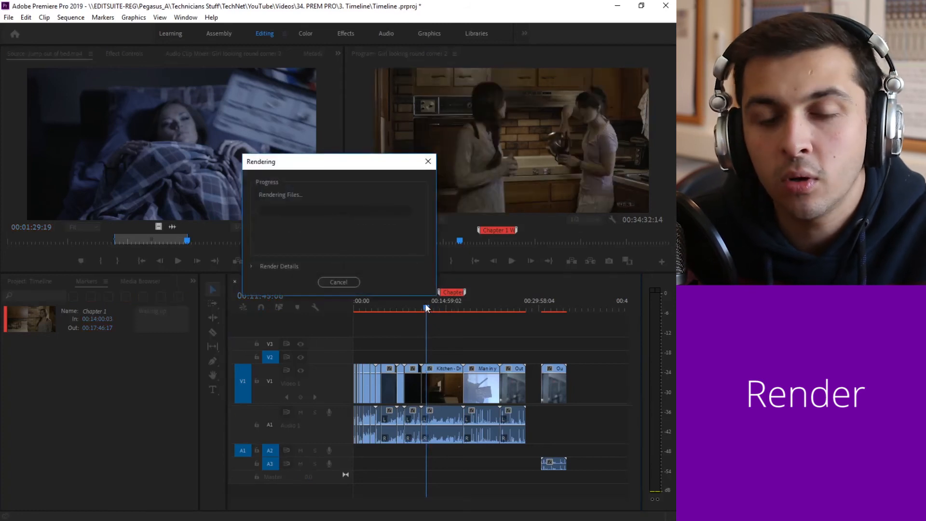
{"action": "left_click", "coordinate": [345, 283]}
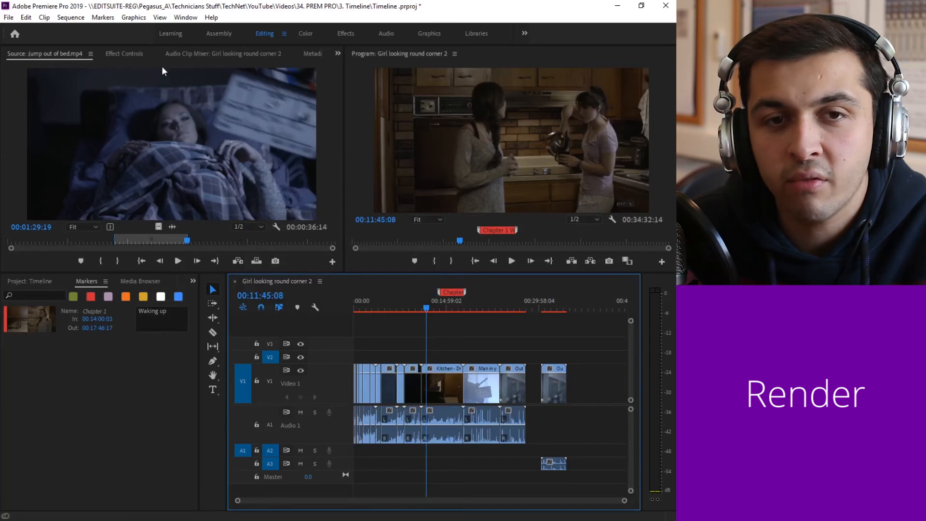
{"action": "left_click", "coordinate": [71, 18]}
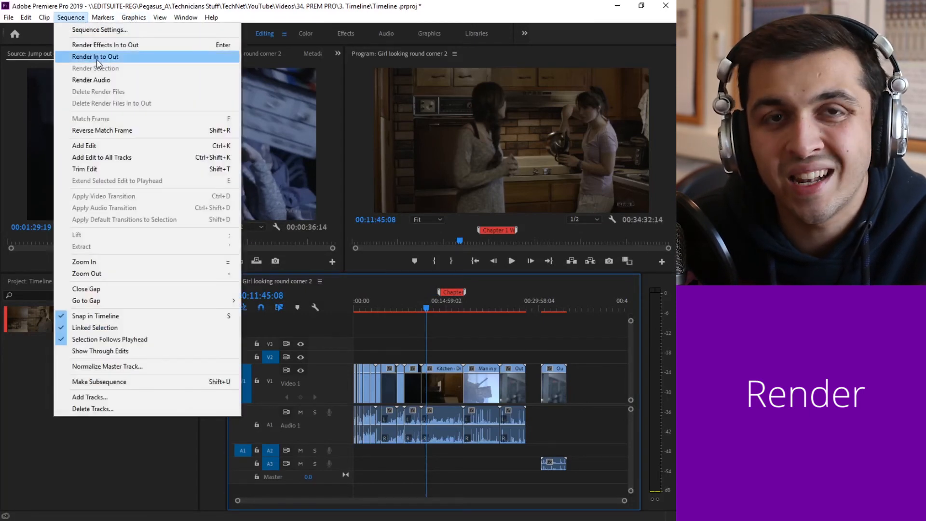
{"action": "left_click", "coordinate": [497, 301]}
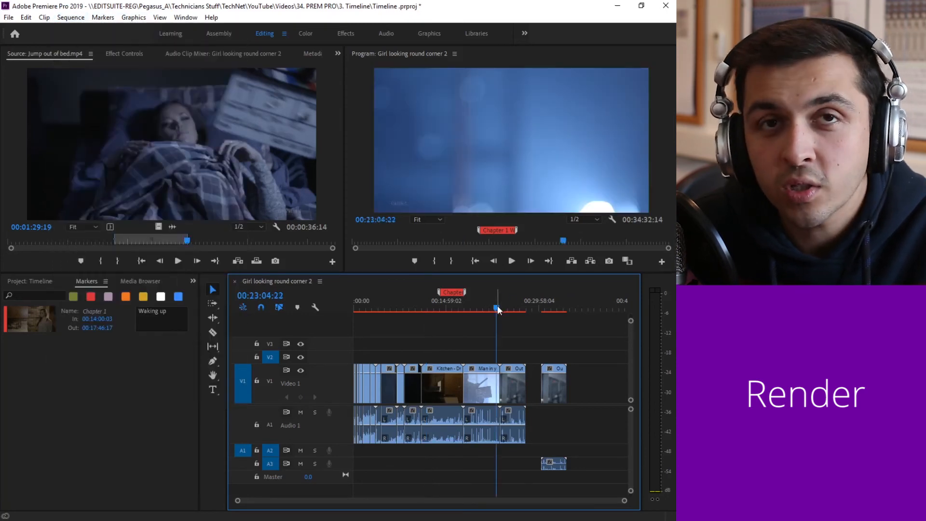